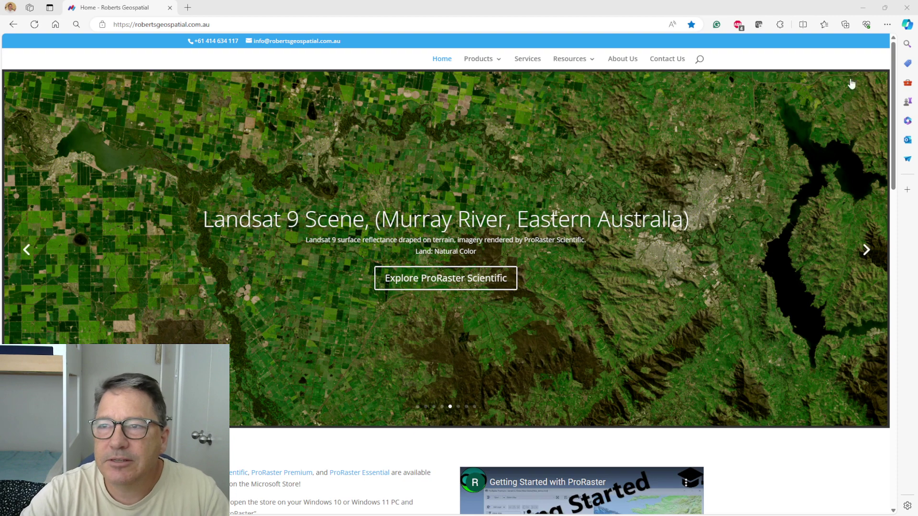
# - In ProRaster Scientific, start adding scenes by folder search to a new scene database named SDB_River
pyautogui.click(863, 7)
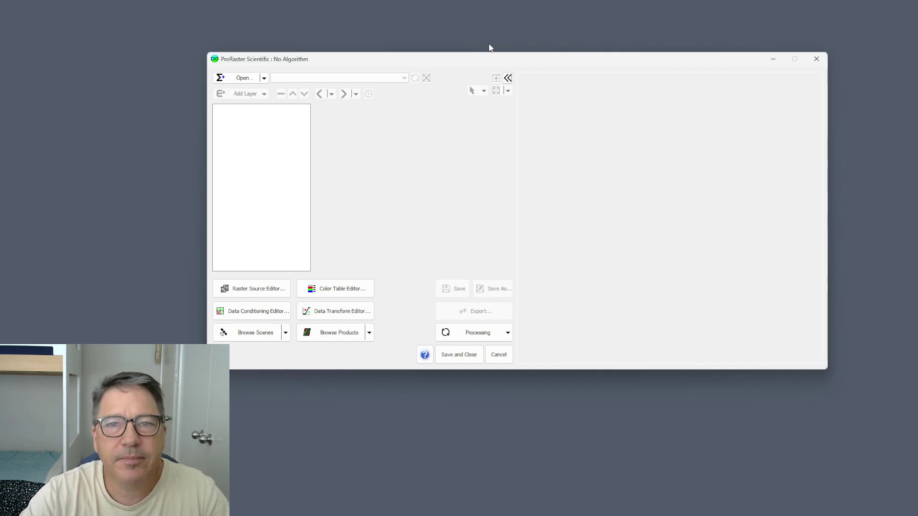
pyautogui.moveTo(489, 59); pyautogui.dragTo(468, 45)
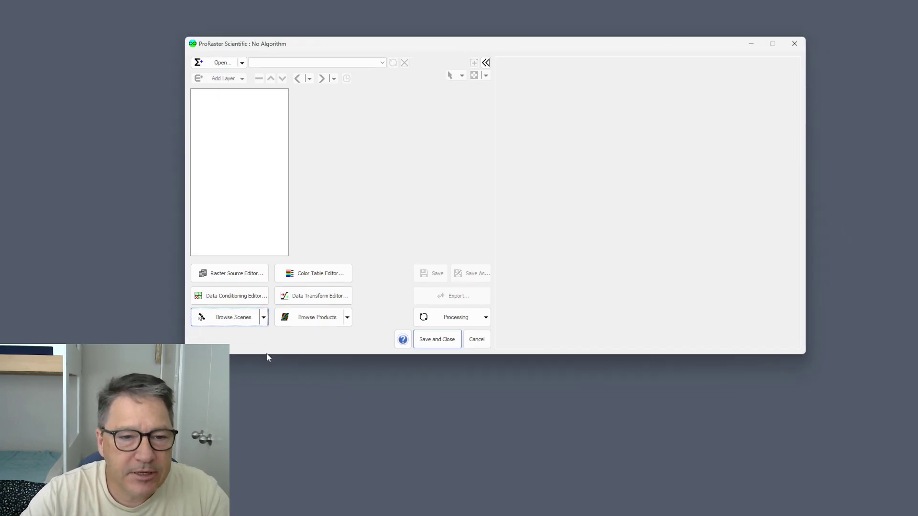
pyautogui.click(263, 318)
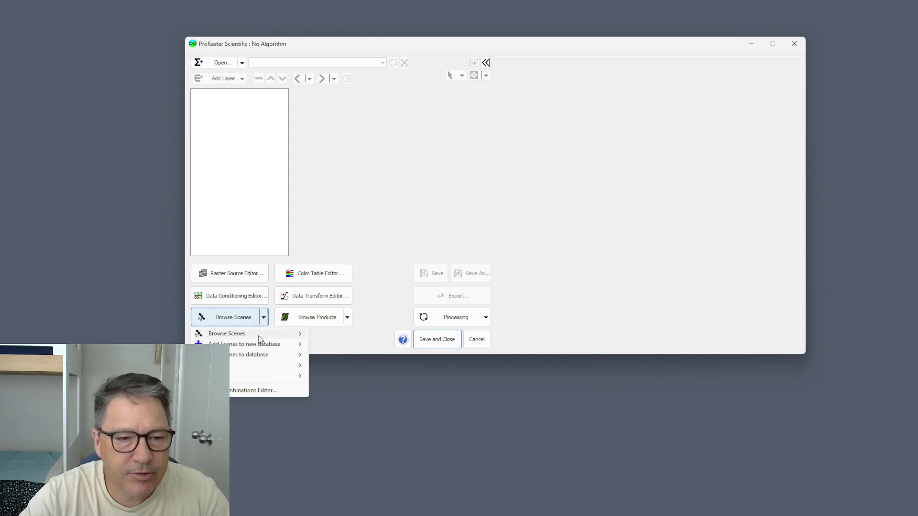
pyautogui.moveTo(264, 346)
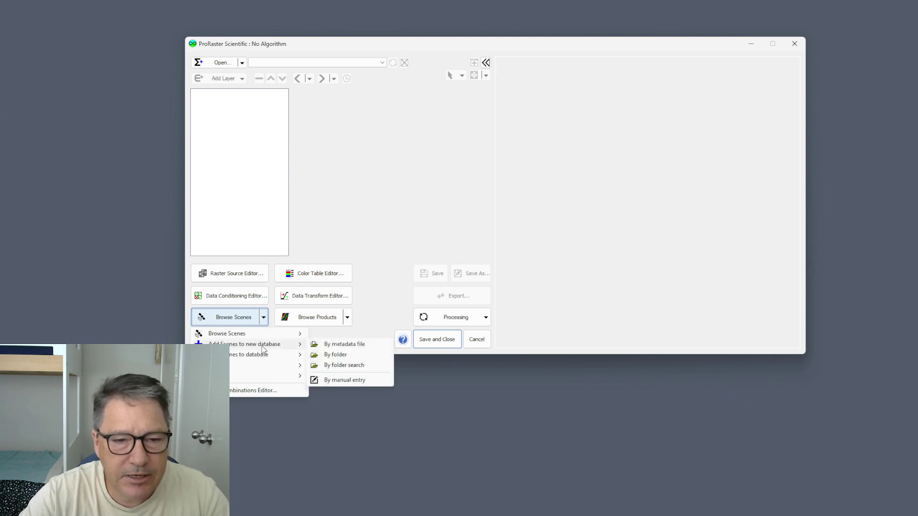
pyautogui.click(344, 366)
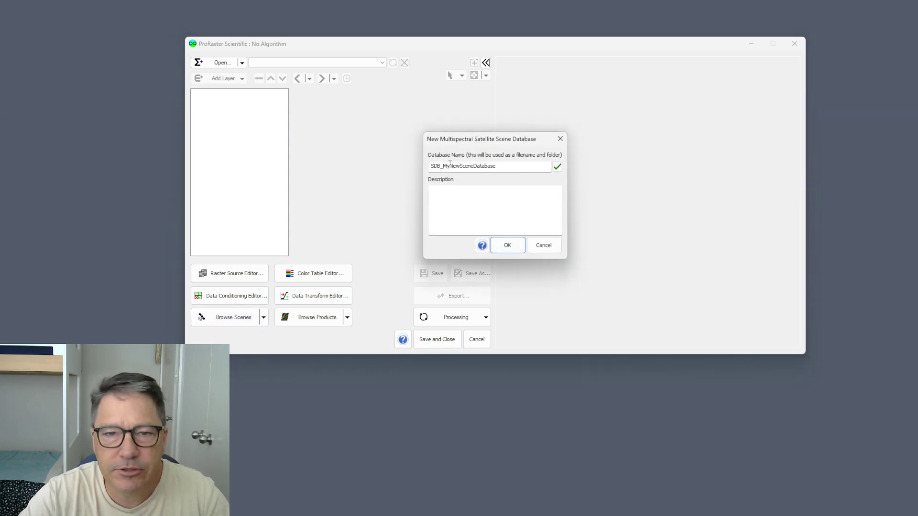
pyautogui.moveTo(444, 166); pyautogui.dragTo(557, 168)
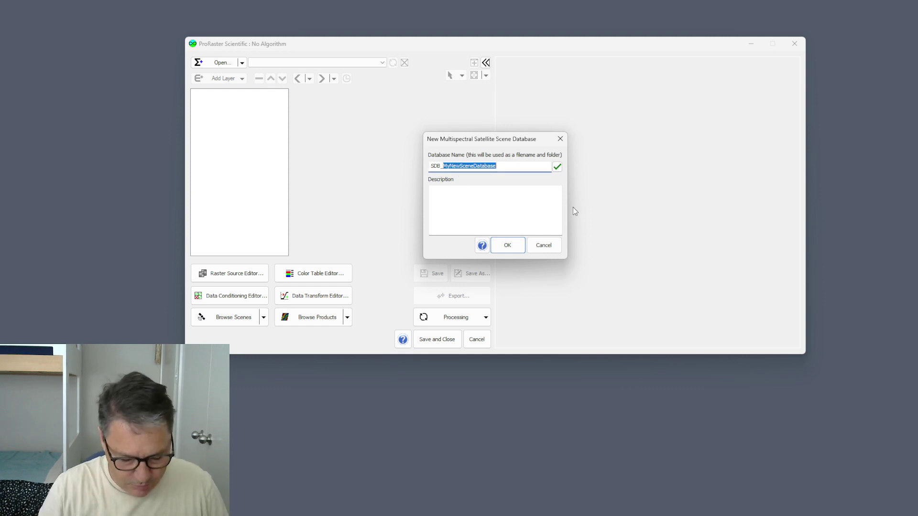
pyautogui.write('River')
pyautogui.click(506, 244)
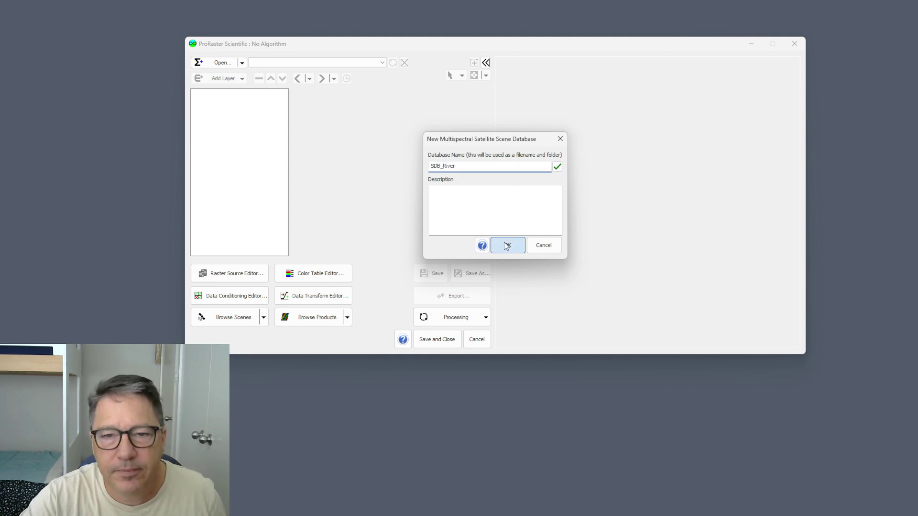
# - Import the satellite scenes from C:\Data\Satellite\HawkesburyFlood and close the import progress report
pyautogui.click(334, 379)
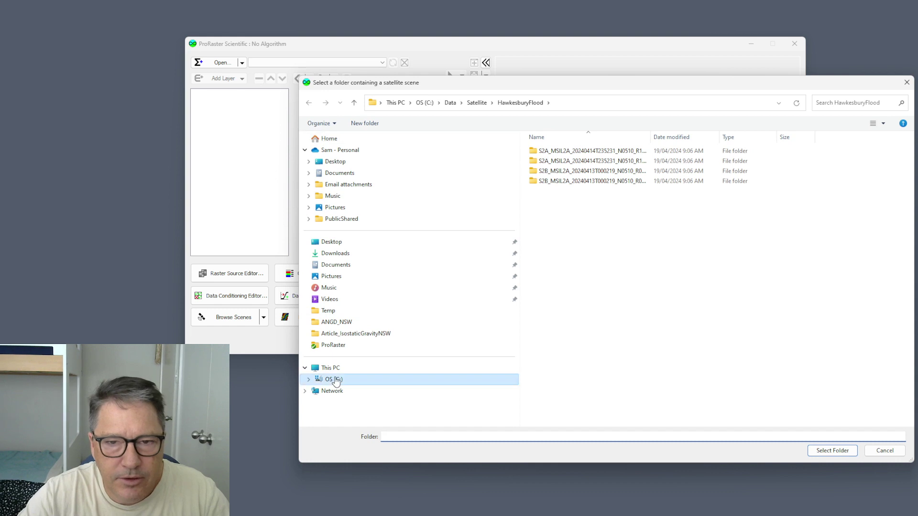
pyautogui.doubleClick(550, 192)
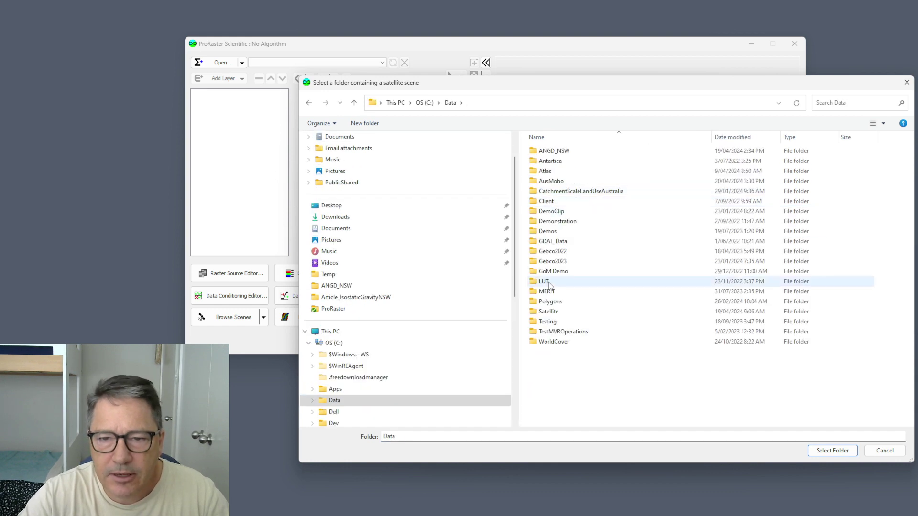
pyautogui.doubleClick(555, 312)
pyautogui.doubleClick(560, 181)
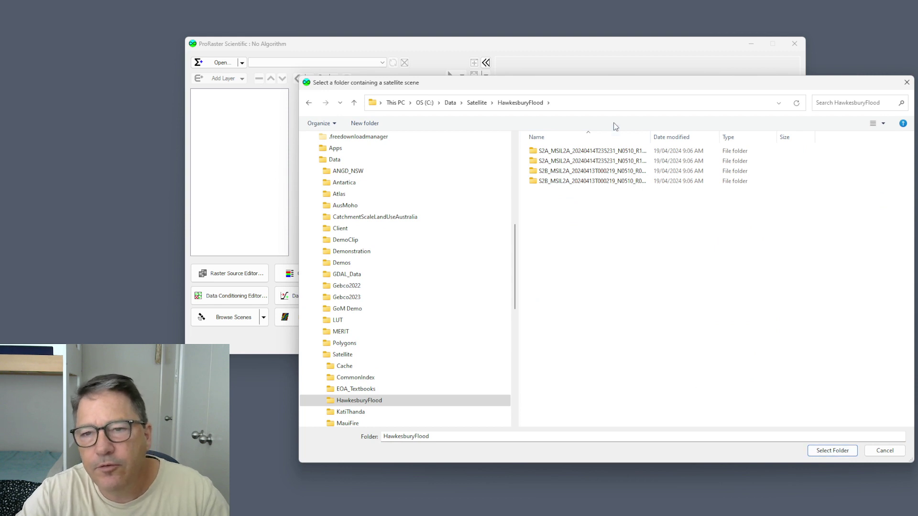
pyautogui.click(832, 451)
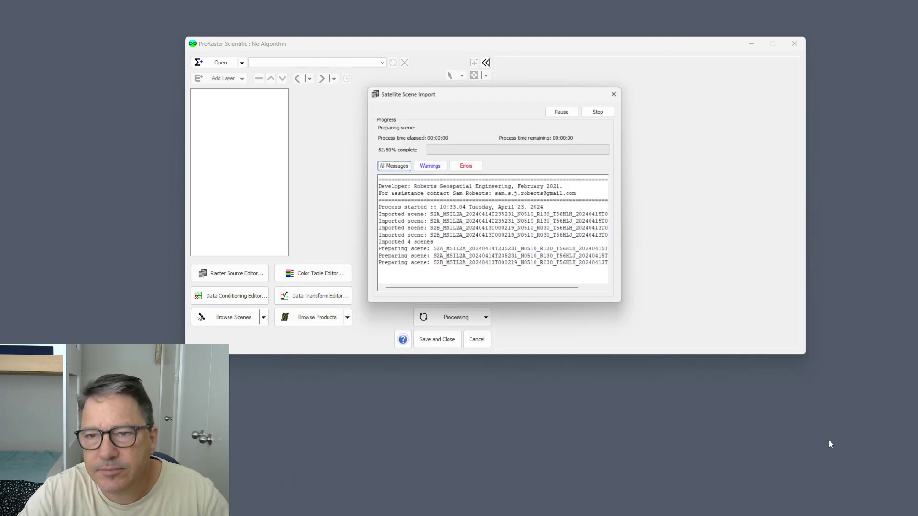
pyautogui.click(603, 110)
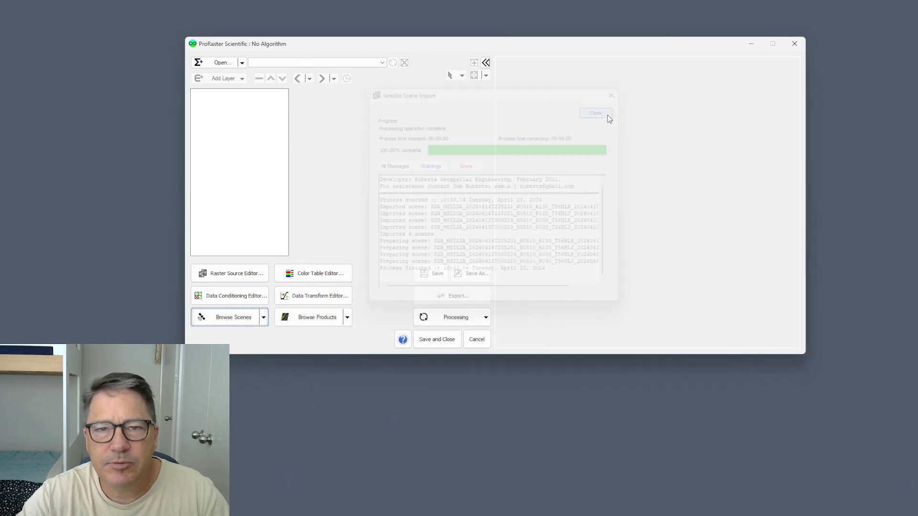
pyautogui.moveTo(539, 37); pyautogui.dragTo(572, 58)
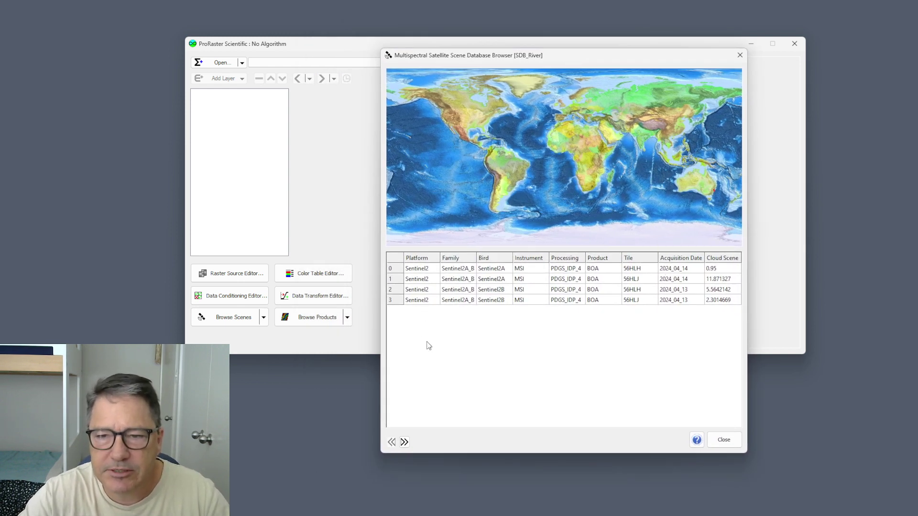
# - Render the 2024_04_13 scene of tile 56HLH with the Natural Color band combination
pyautogui.click(390, 292)
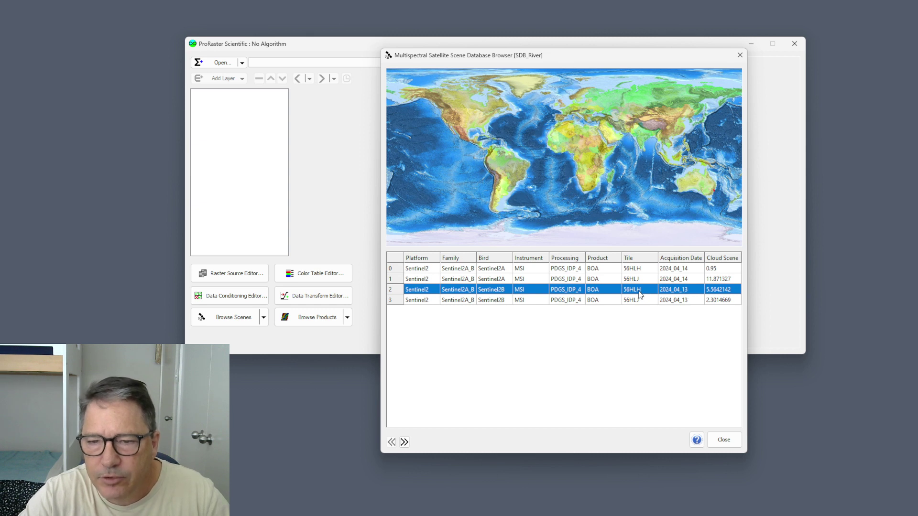
pyautogui.rightClick(399, 293)
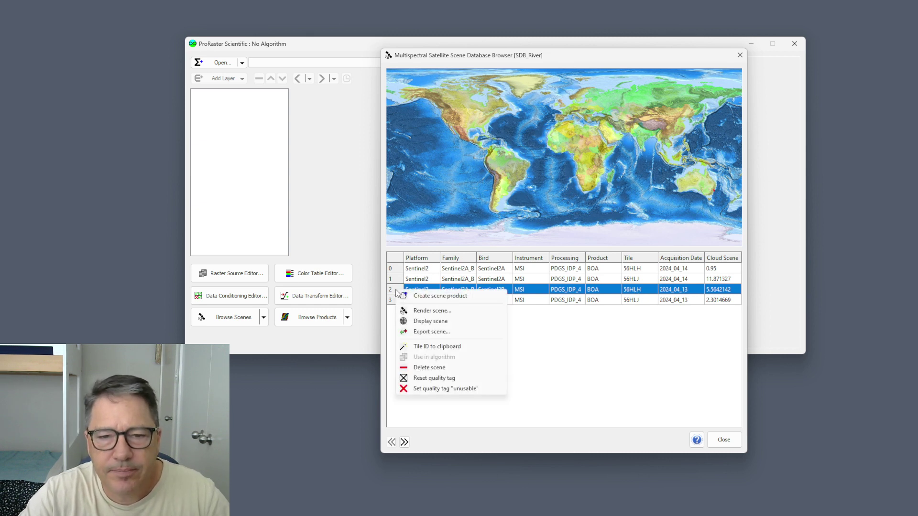
pyautogui.click(443, 312)
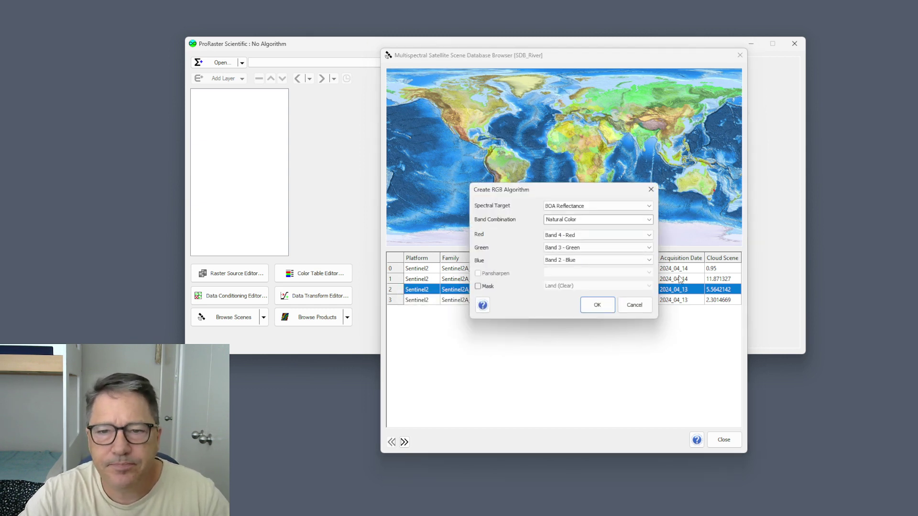
pyautogui.click(649, 219)
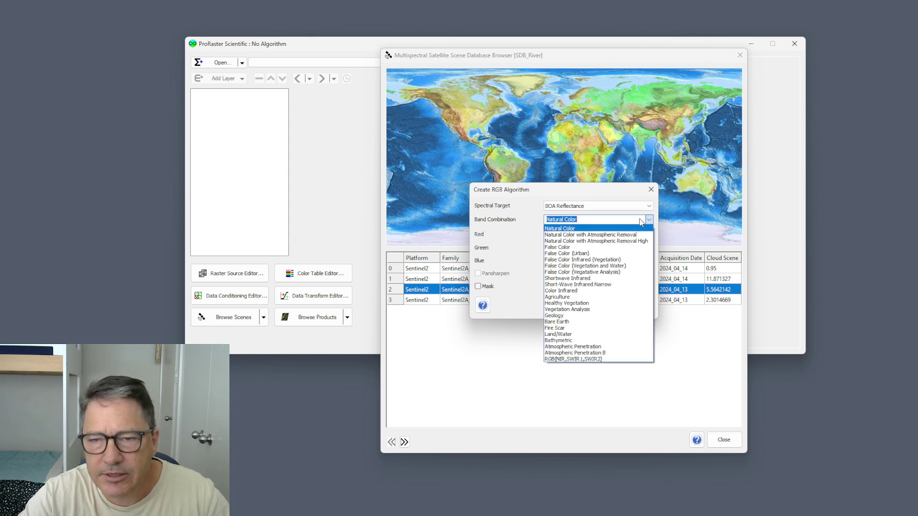
pyautogui.click(583, 229)
pyautogui.click(597, 305)
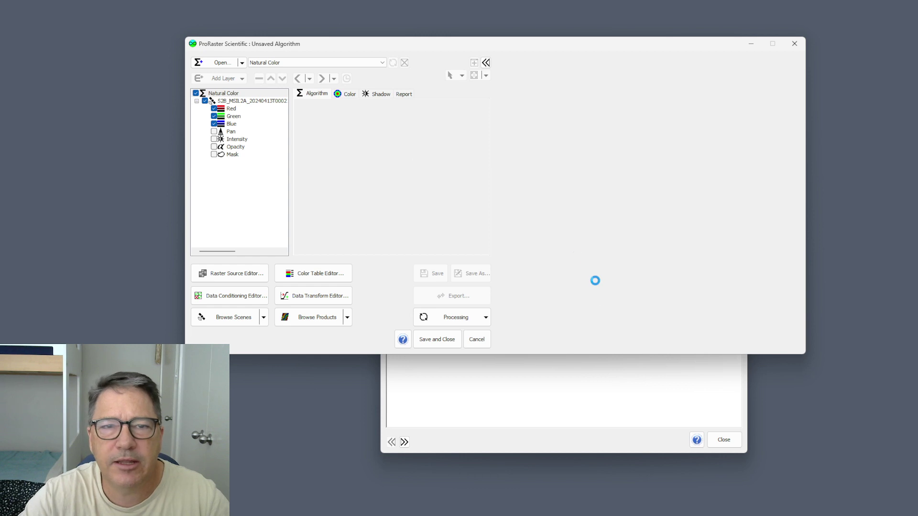
# - Detach the image preview into its own window filling half the screen, clear of the algorithm window
pyautogui.moveTo(397, 45); pyautogui.dragTo(261, 17)
pyautogui.moveTo(447, 195); pyautogui.dragTo(486, 166)
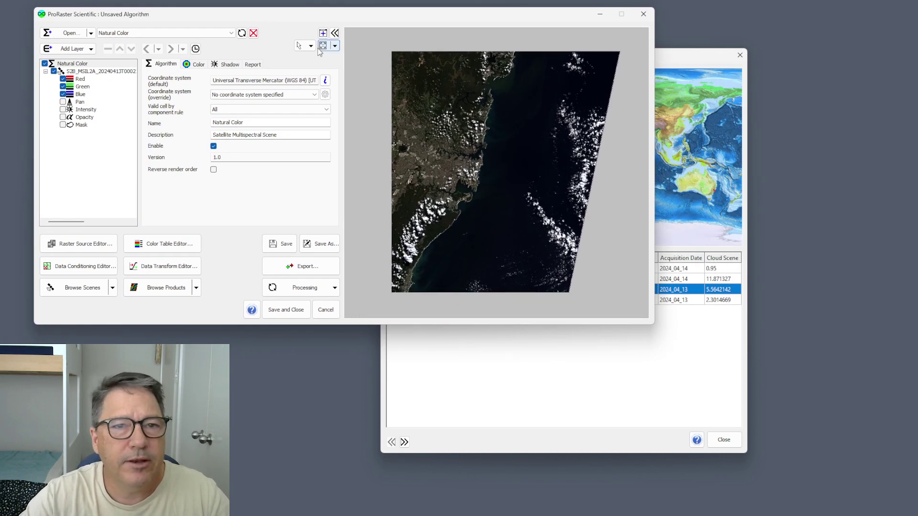
pyautogui.click(335, 32)
pyautogui.moveTo(414, 33); pyautogui.dragTo(917, 167)
pyautogui.click(662, 278)
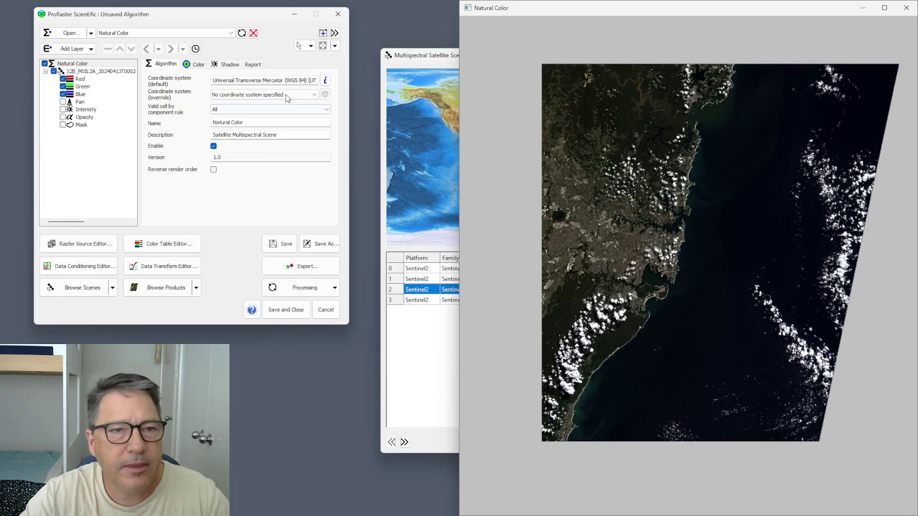
# - Set the Red component's sigmoid lightening transform to a K of 50 and an upper clip limit of 0.25
pyautogui.click(80, 79)
pyautogui.click(204, 65)
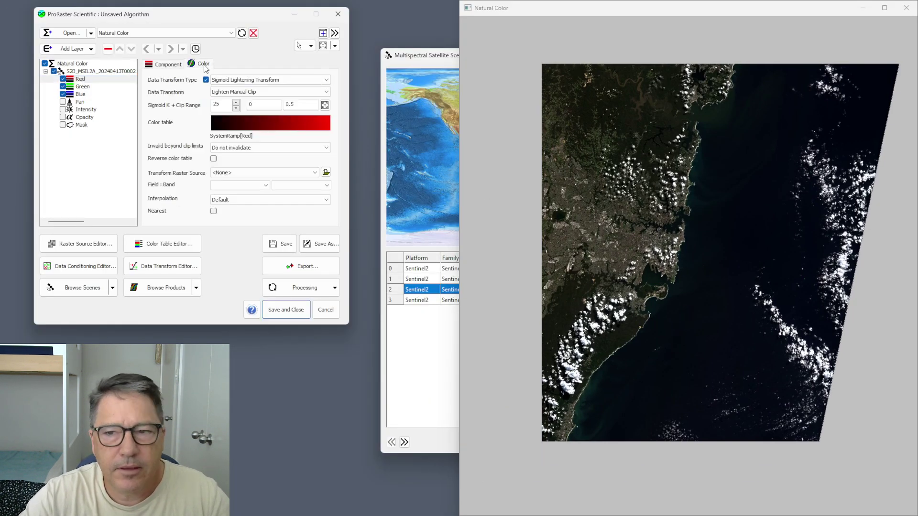
pyautogui.doubleClick(219, 105)
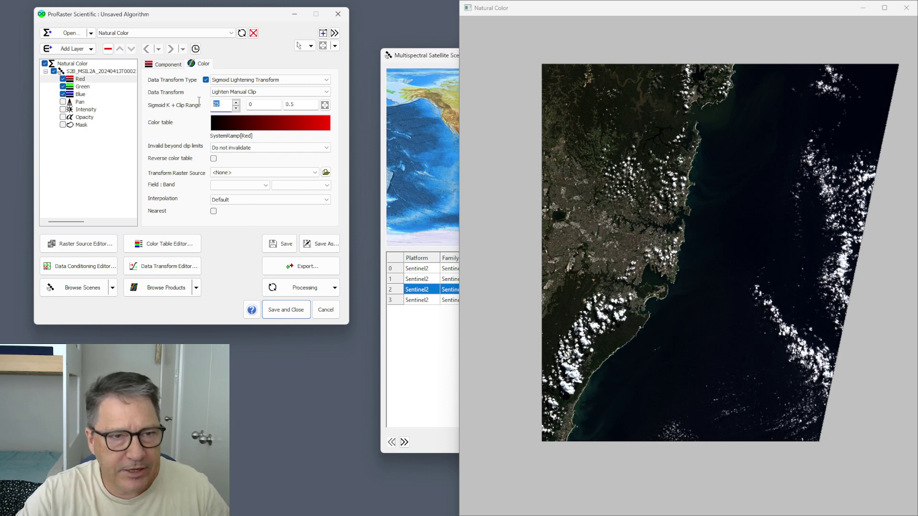
pyautogui.write('50')
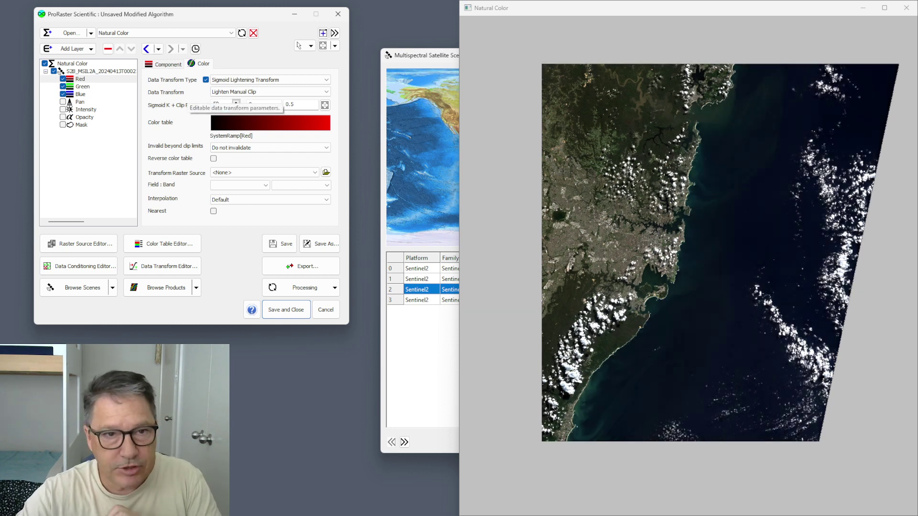
pyautogui.click(291, 105)
pyautogui.write('2')
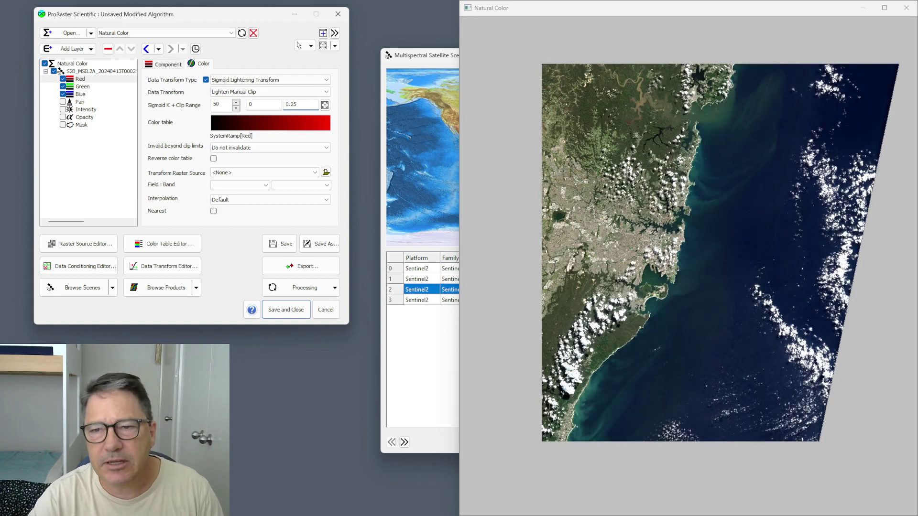
# - Examine the river mouth, the sediment plume offshore and the coastline further south in the Natural Color image
pyautogui.scroll(1, 672, 162)
pyautogui.scroll(4, 672, 162)
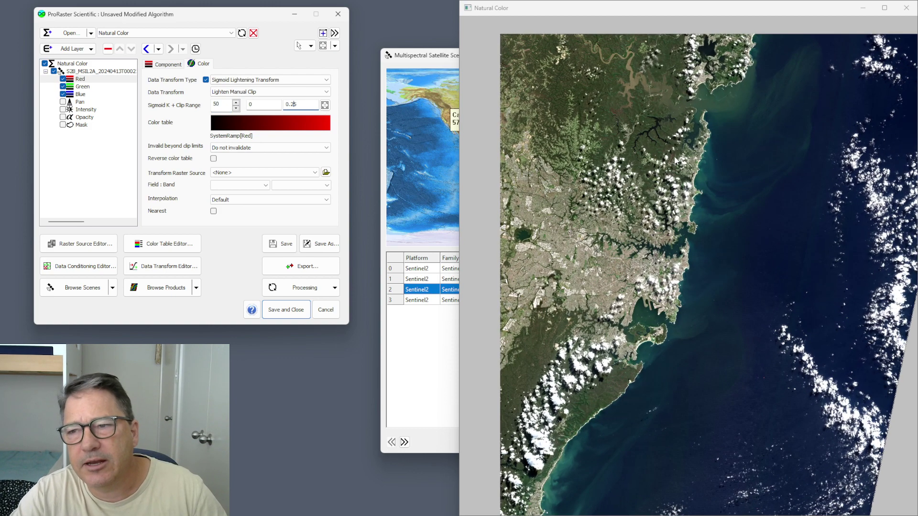
pyautogui.scroll(3, 689, 186)
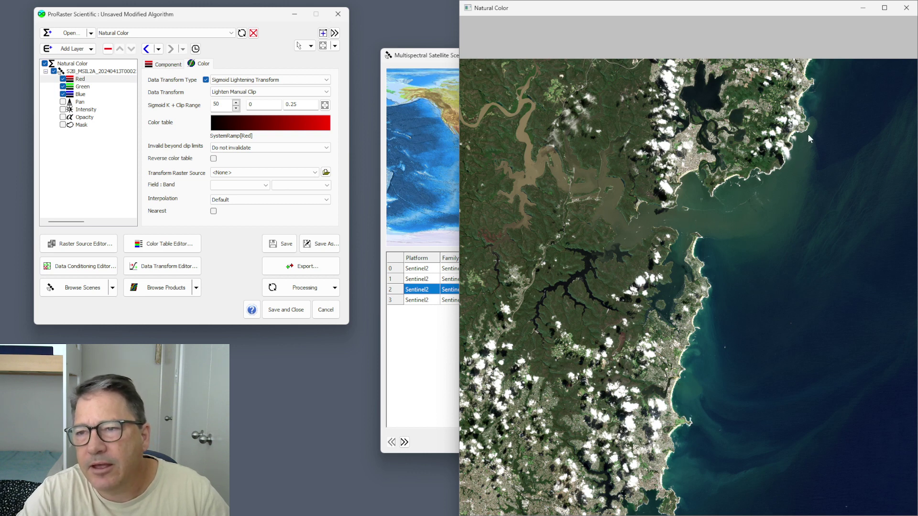
pyautogui.moveTo(793, 168); pyautogui.dragTo(710, 178)
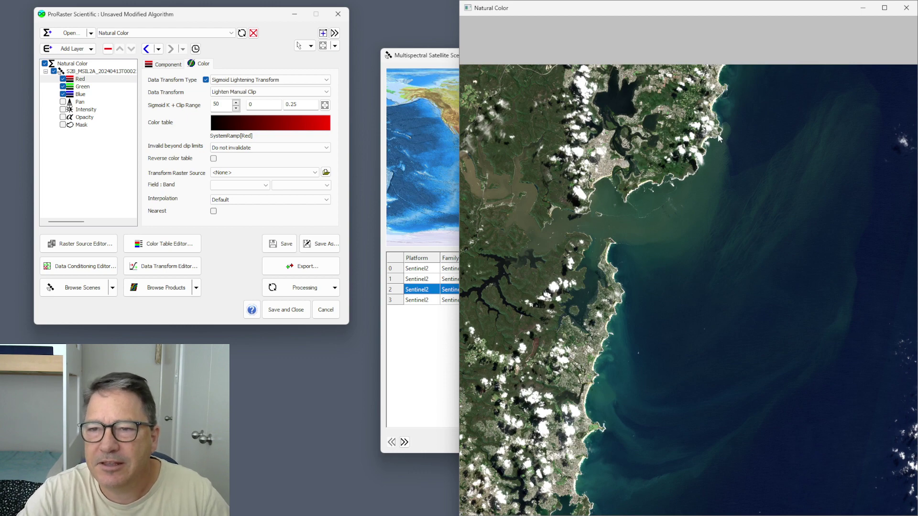
pyautogui.scroll(4, 730, 135)
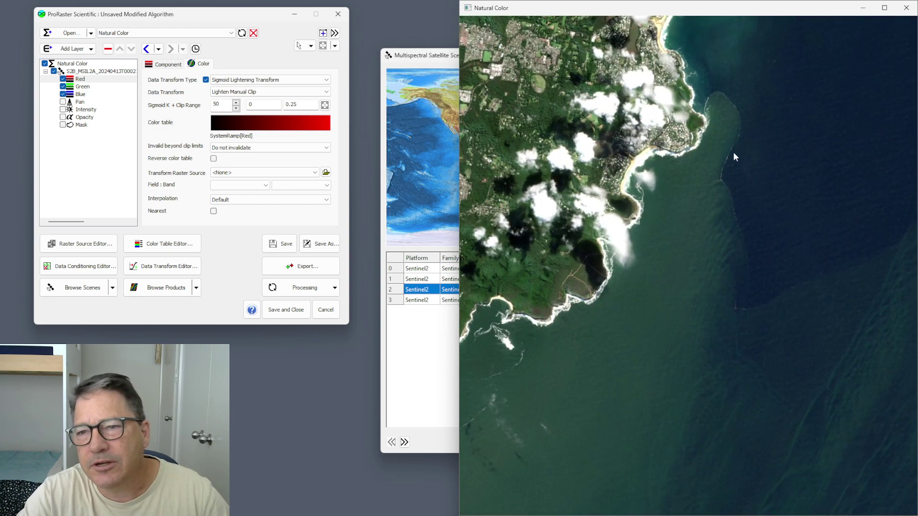
pyautogui.scroll(-5, 684, 243)
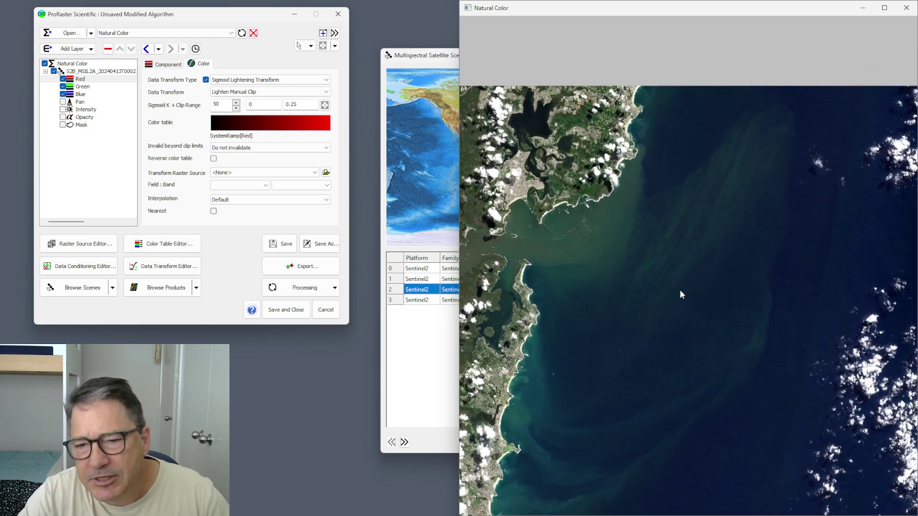
pyautogui.scroll(5, 684, 243)
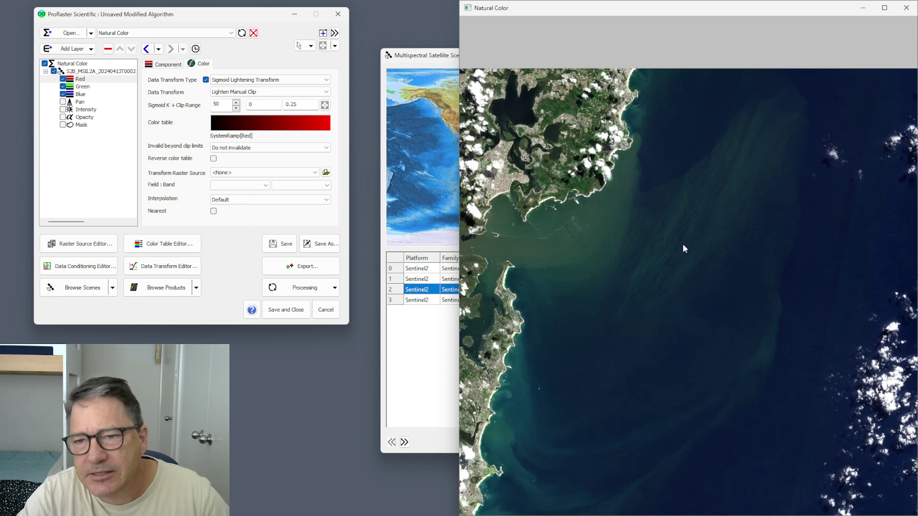
pyautogui.scroll(-3, 692, 263)
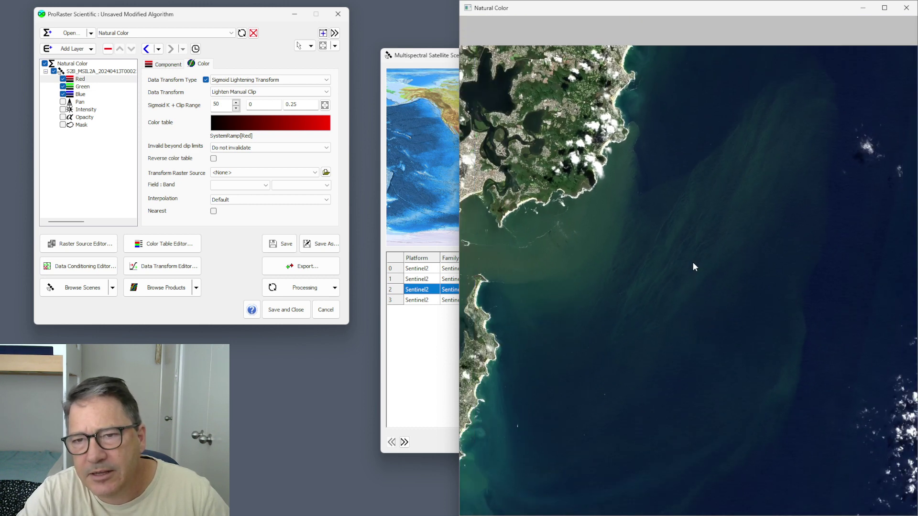
pyautogui.moveTo(637, 331); pyautogui.dragTo(692, 167)
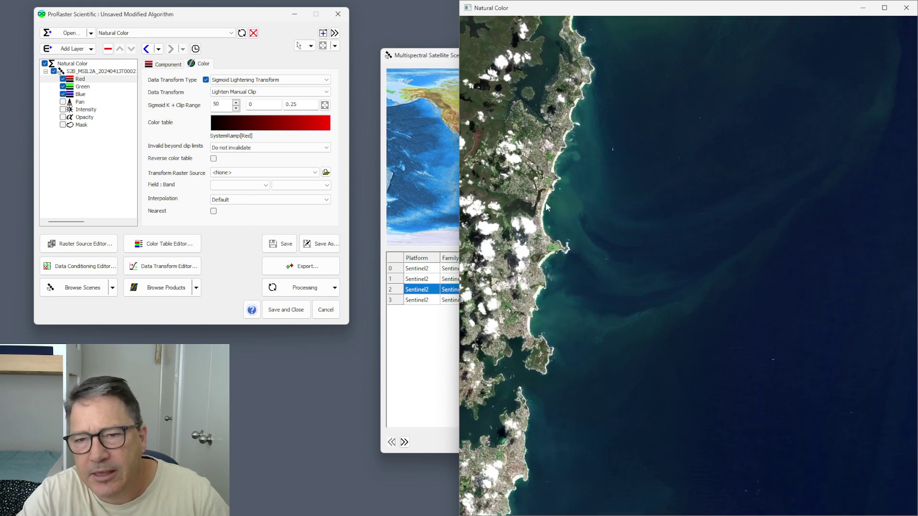
pyautogui.scroll(-5, 591, 263)
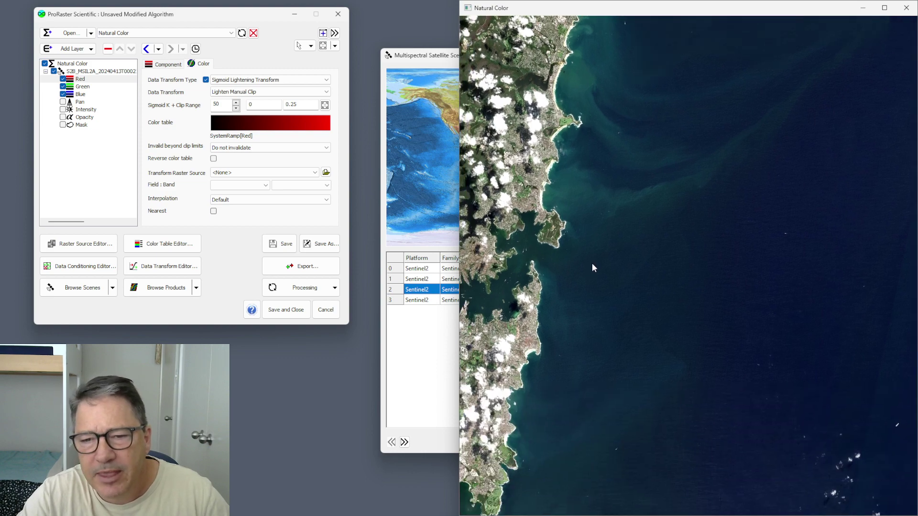
pyautogui.moveTo(620, 293); pyautogui.dragTo(641, 306)
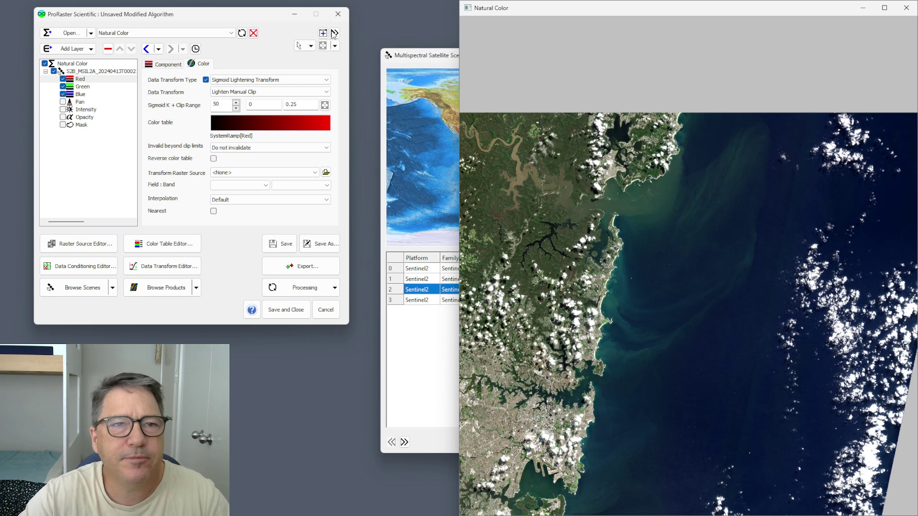
# - Close the Natural Color algorithm and answer the closing prompt
pyautogui.click(253, 33)
pyautogui.click(223, 192)
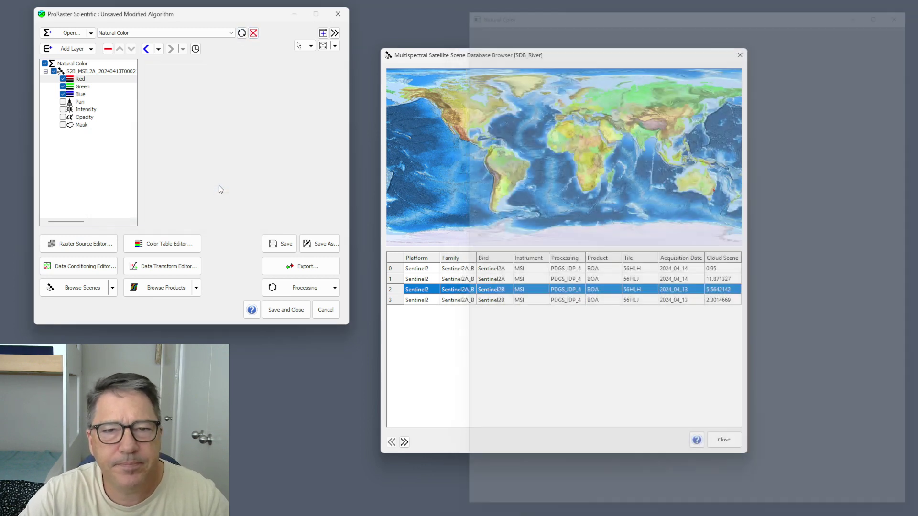
# - Create a scene product from the 2024_04_13 Sentinel2B scene of tile 56HLH in a new product database named PDB_River
pyautogui.moveTo(701, 50); pyautogui.dragTo(474, 42)
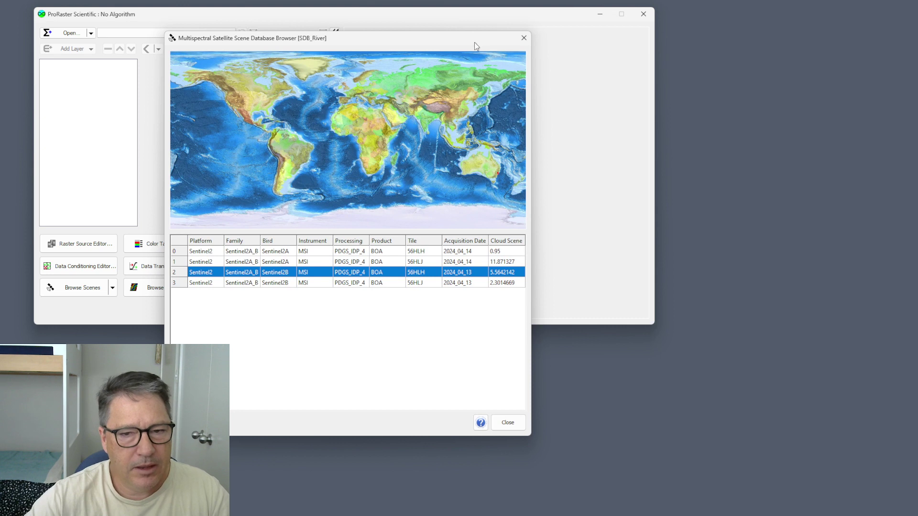
pyautogui.rightClick(180, 274)
pyautogui.click(223, 278)
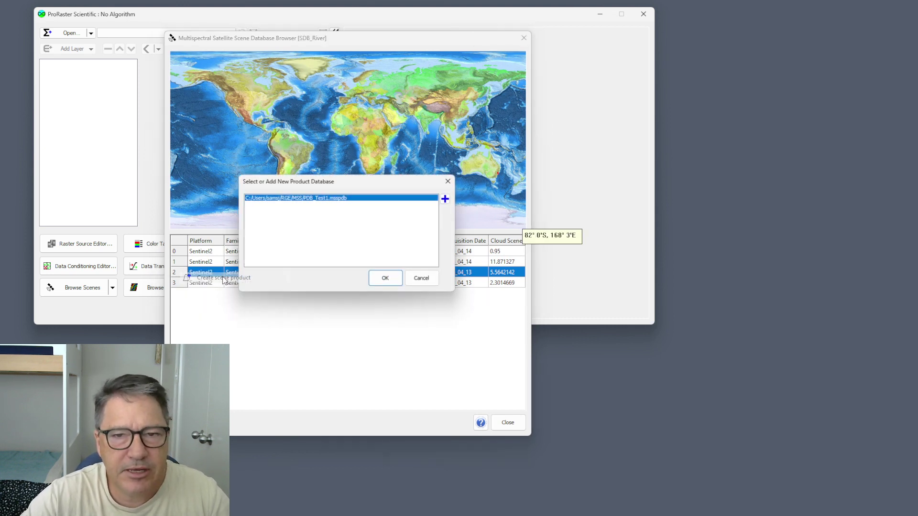
pyautogui.click(448, 198)
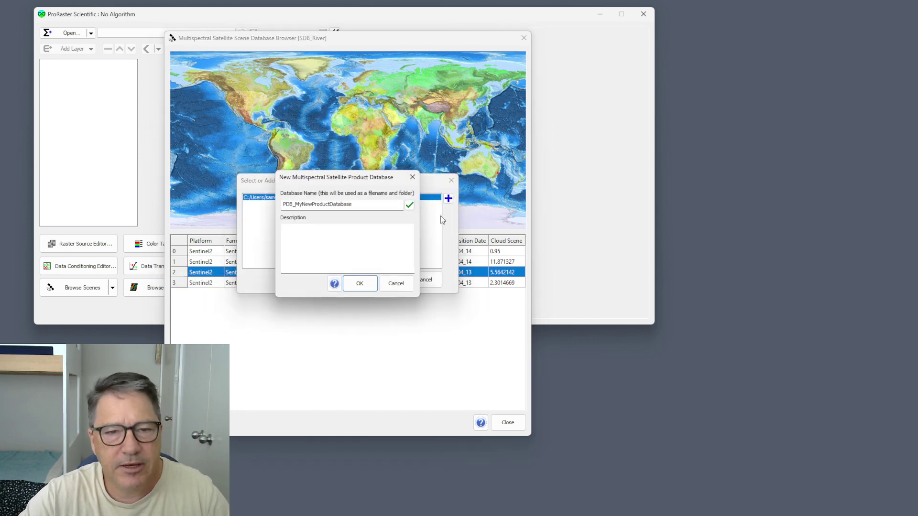
pyautogui.moveTo(295, 204); pyautogui.dragTo(394, 202)
pyautogui.write('River')
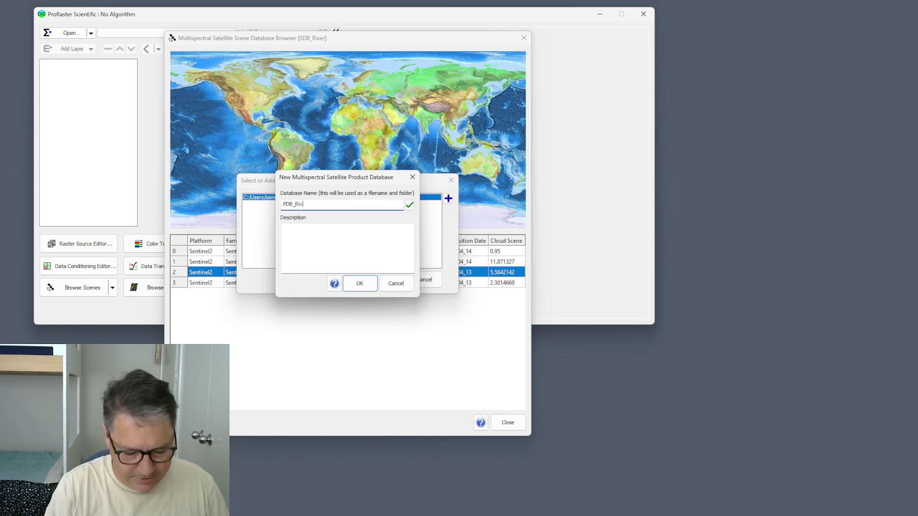
pyautogui.click(361, 282)
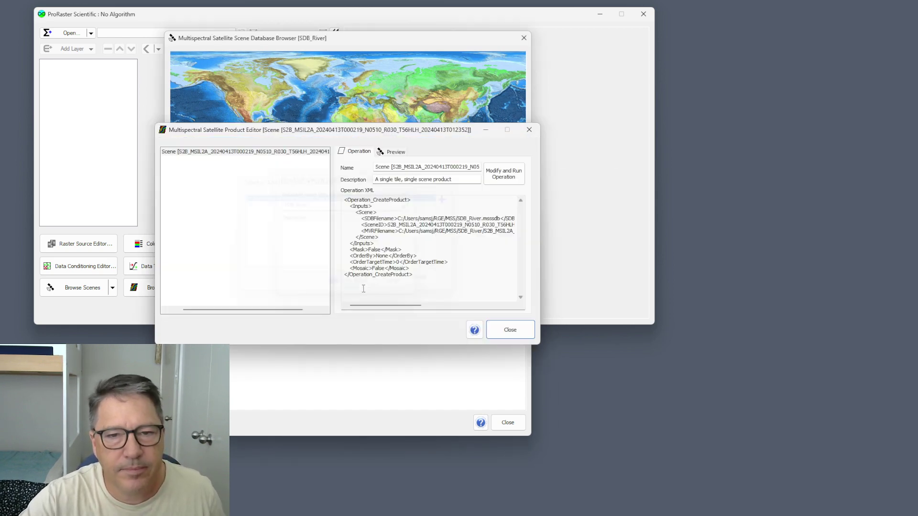
# - Close the scene database browser and move the product editor aside so its operation tree is readable
pyautogui.click(227, 153)
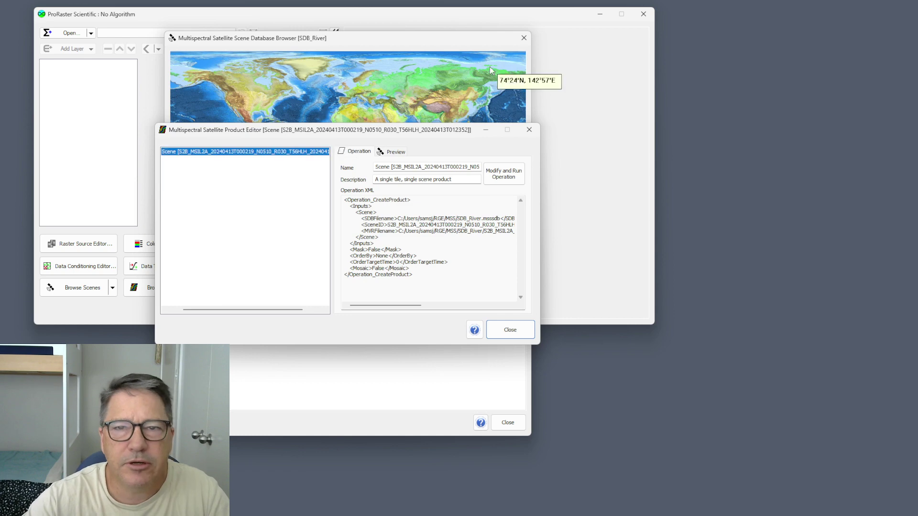
pyautogui.click(523, 37)
pyautogui.moveTo(321, 131); pyautogui.dragTo(554, 107)
pyautogui.moveTo(481, 286); pyautogui.dragTo(455, 291)
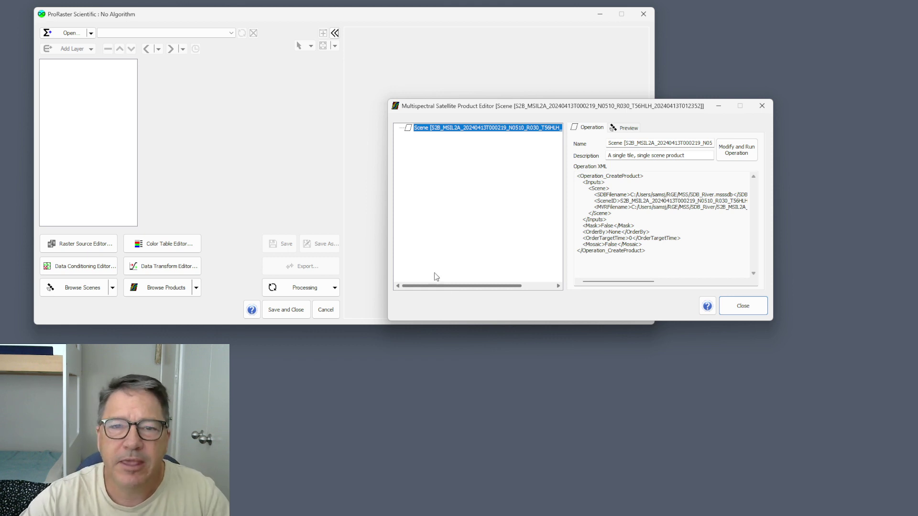
# - Add a Mask by raster operation to the scene using the Mask field's Land (Clear) band and preview it
pyautogui.rightClick(443, 129)
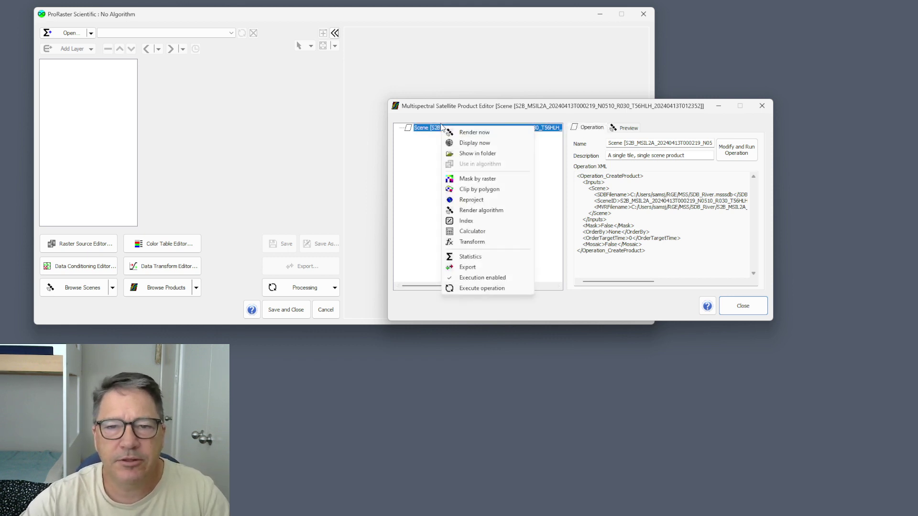
pyautogui.click(478, 180)
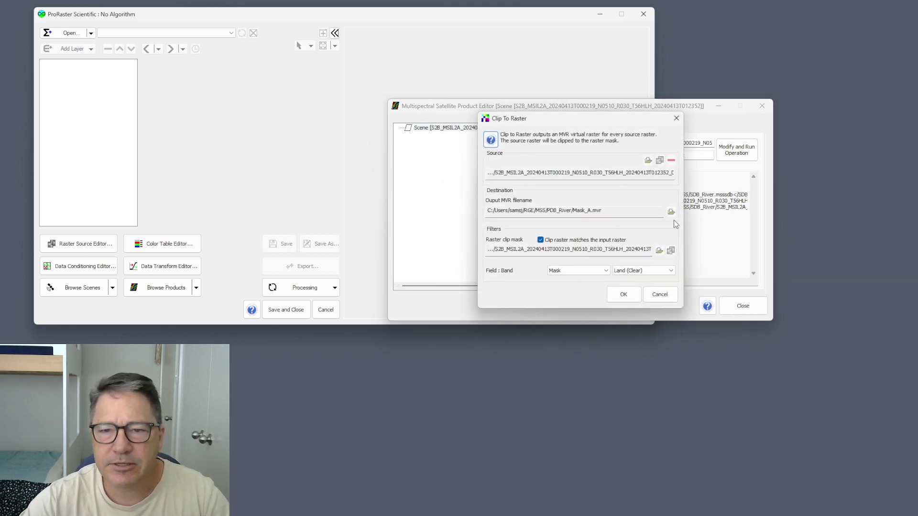
pyautogui.click(646, 271)
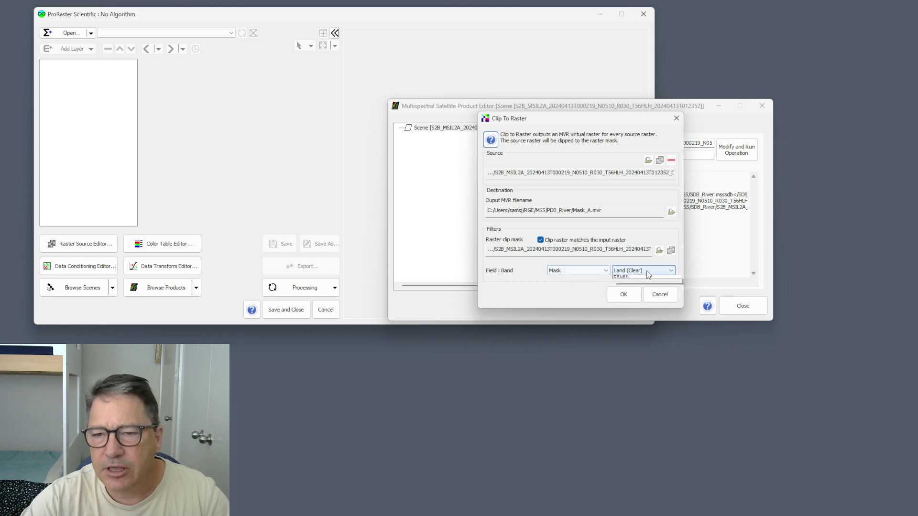
pyautogui.click(651, 281)
pyautogui.click(624, 294)
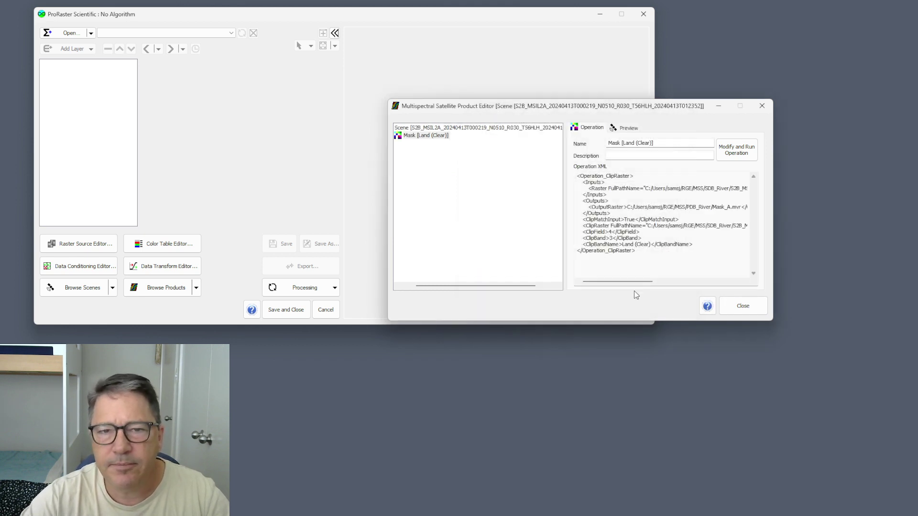
pyautogui.moveTo(487, 287); pyautogui.dragTo(455, 286)
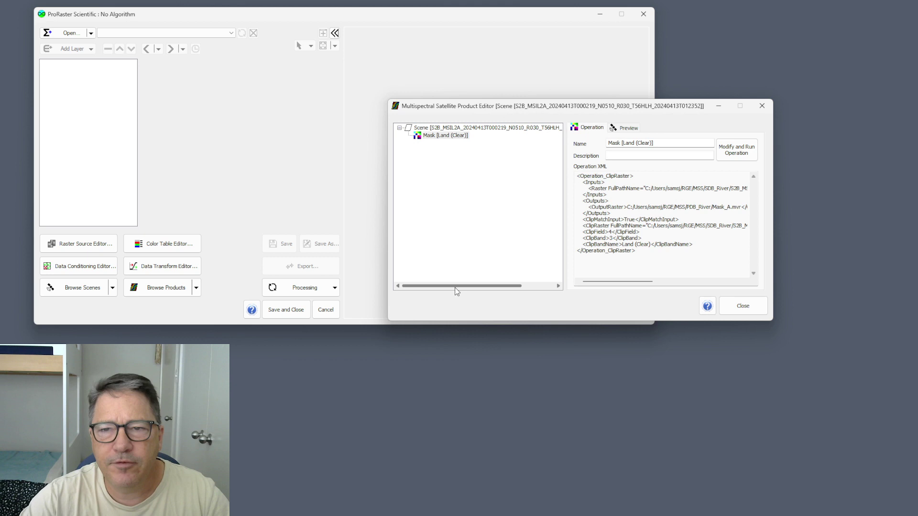
pyautogui.click(628, 128)
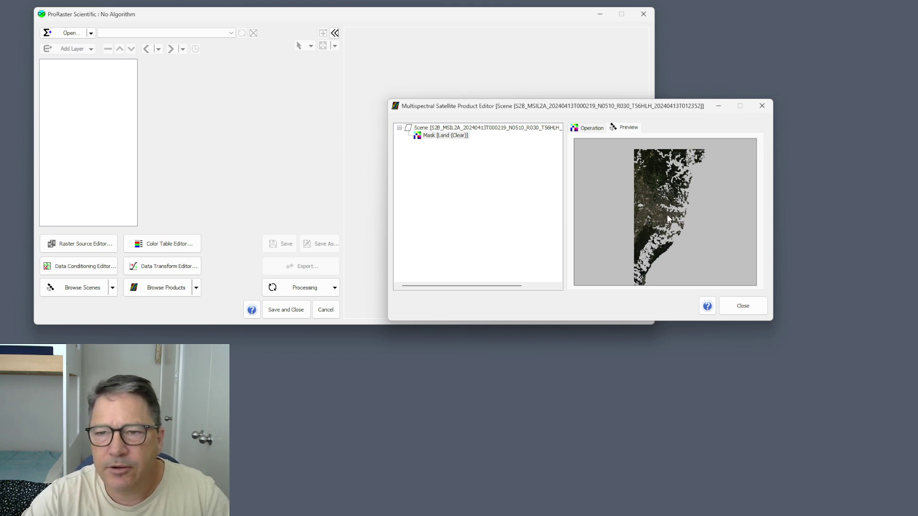
pyautogui.scroll(-2, 668, 219)
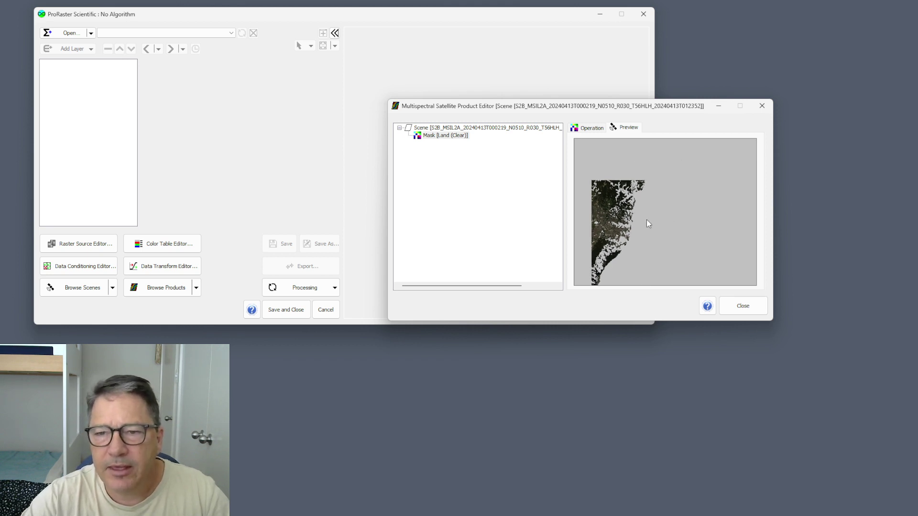
# - Add a second Mask by raster operation to the scene using the Water (Clear) band and preview it
pyautogui.click(451, 129)
pyautogui.rightClick(451, 128)
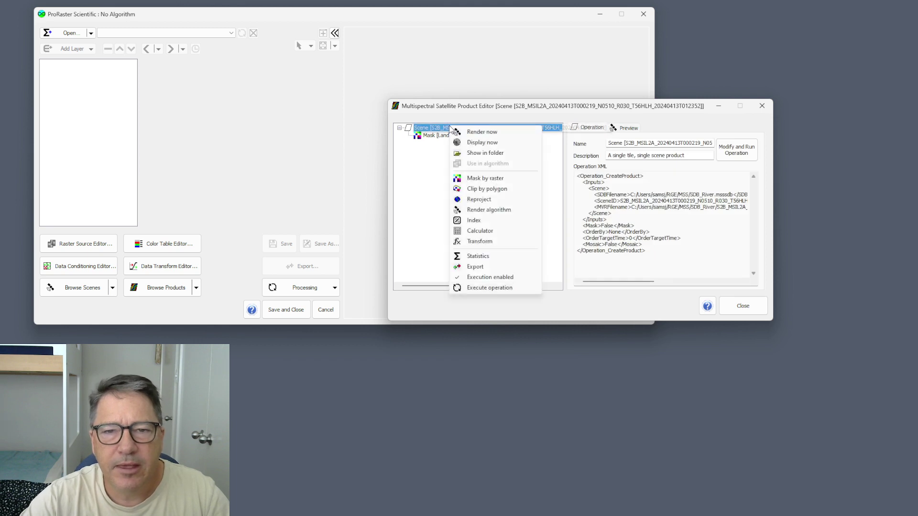
pyautogui.click(486, 179)
pyautogui.click(643, 271)
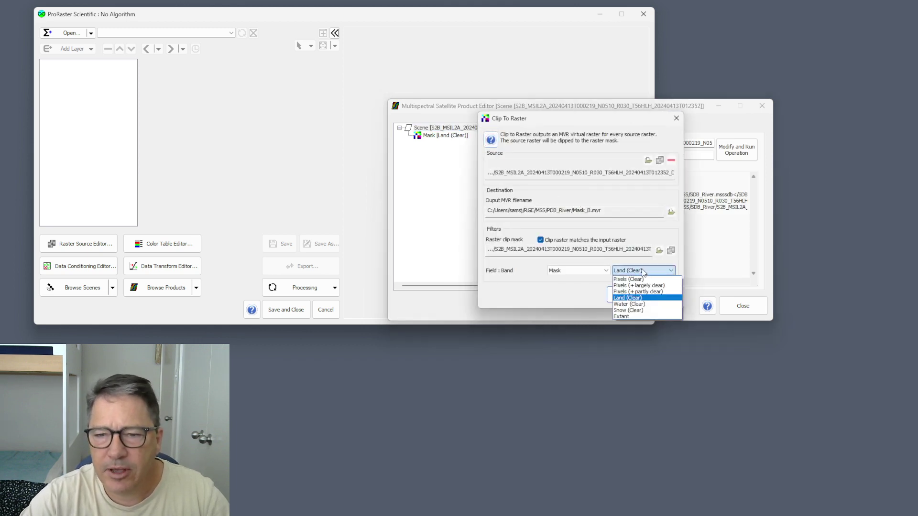
pyautogui.click(636, 304)
pyautogui.click(624, 295)
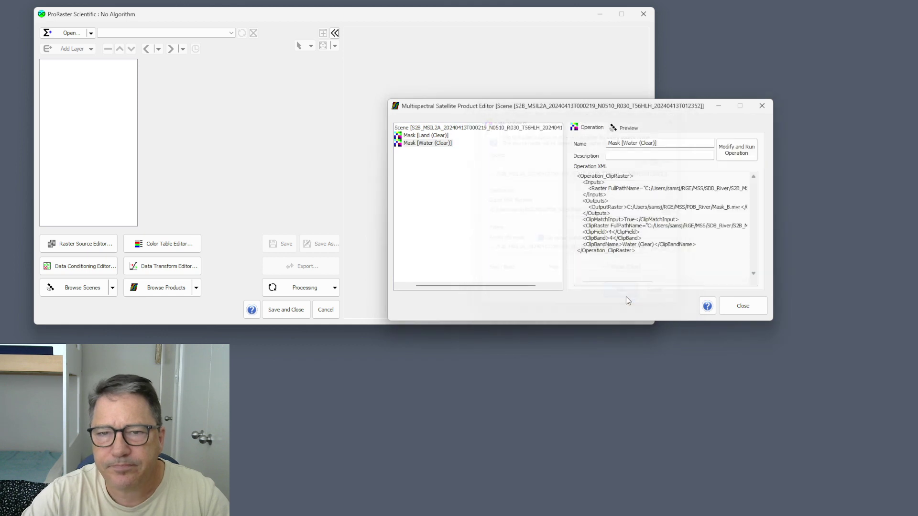
pyautogui.click(628, 129)
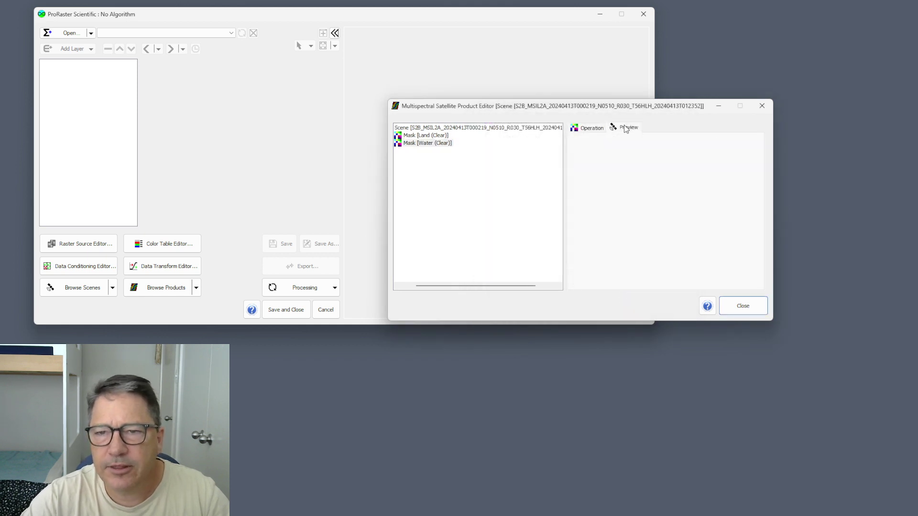
pyautogui.moveTo(672, 213); pyautogui.dragTo(699, 167)
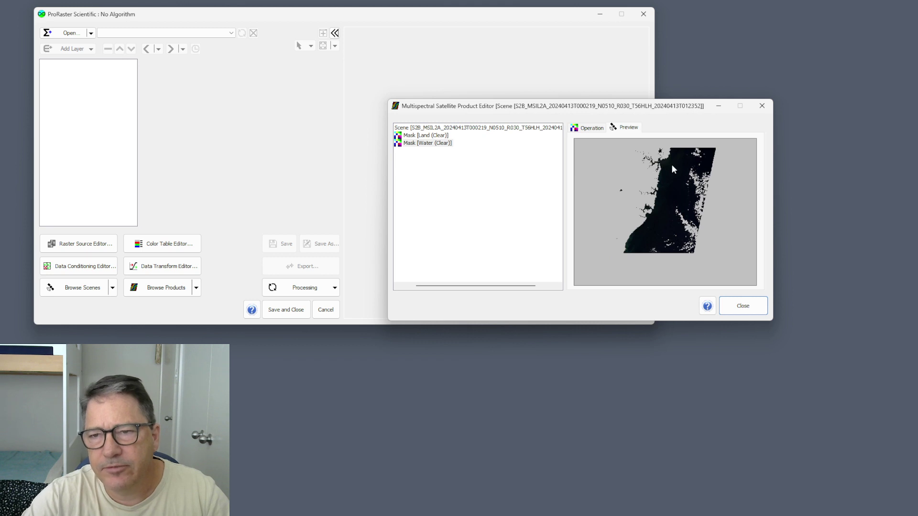
pyautogui.moveTo(675, 198); pyautogui.dragTo(663, 201)
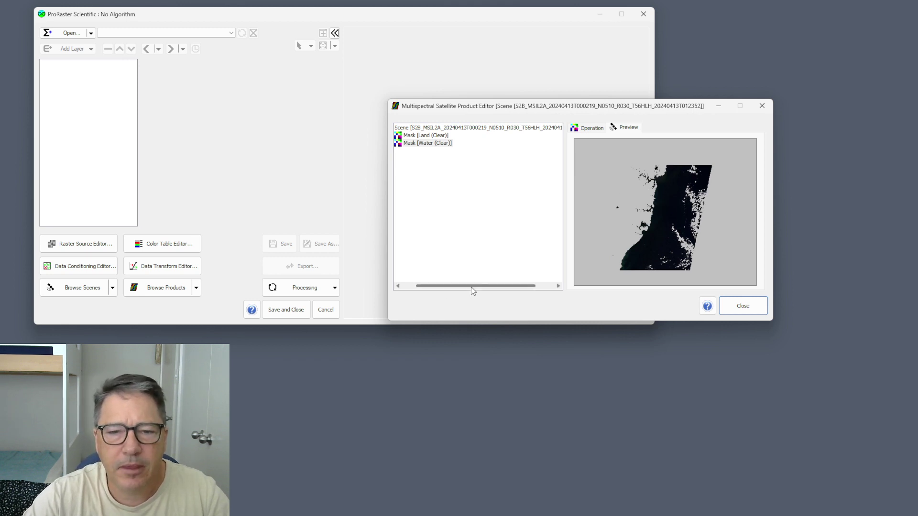
# - Render the Land (Clear) mask product as an RGB algorithm with BOA Reflectance and the Natural Color band combination
pyautogui.hscroll(-2, 471, 289)
pyautogui.click(445, 136)
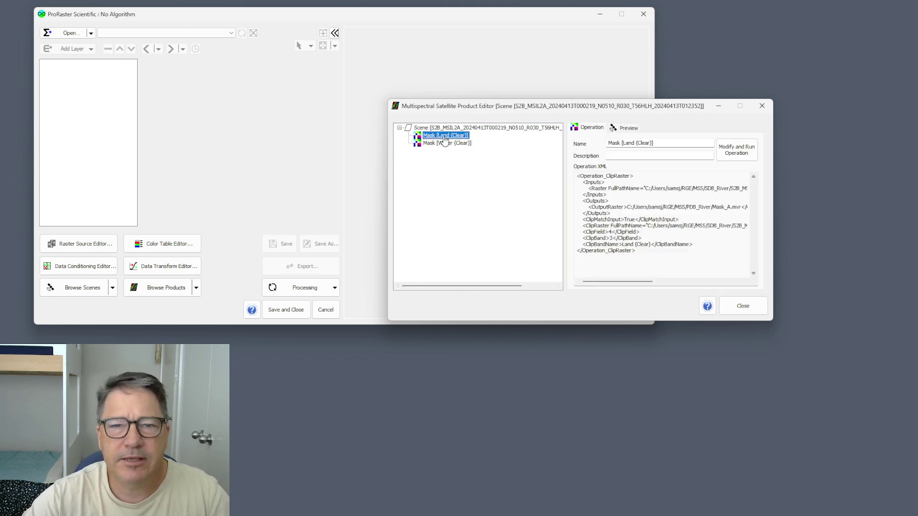
pyautogui.rightClick(445, 137)
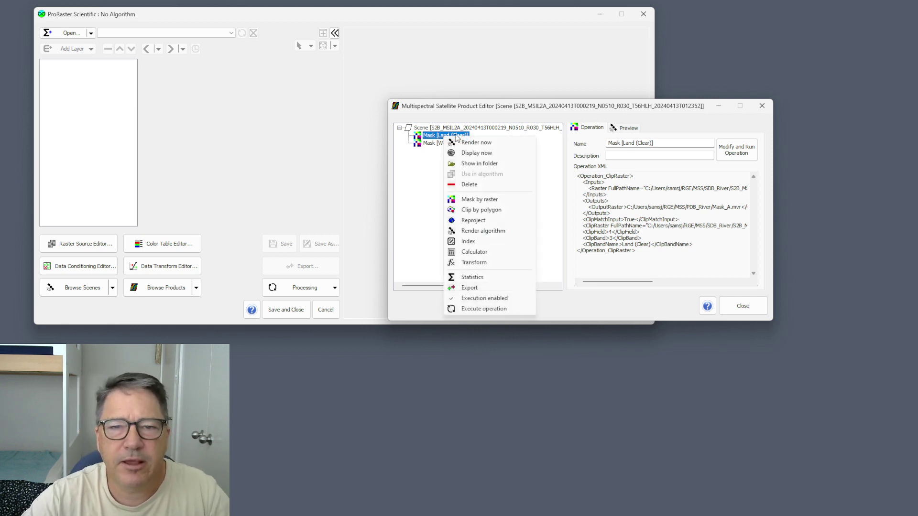
pyautogui.click(484, 142)
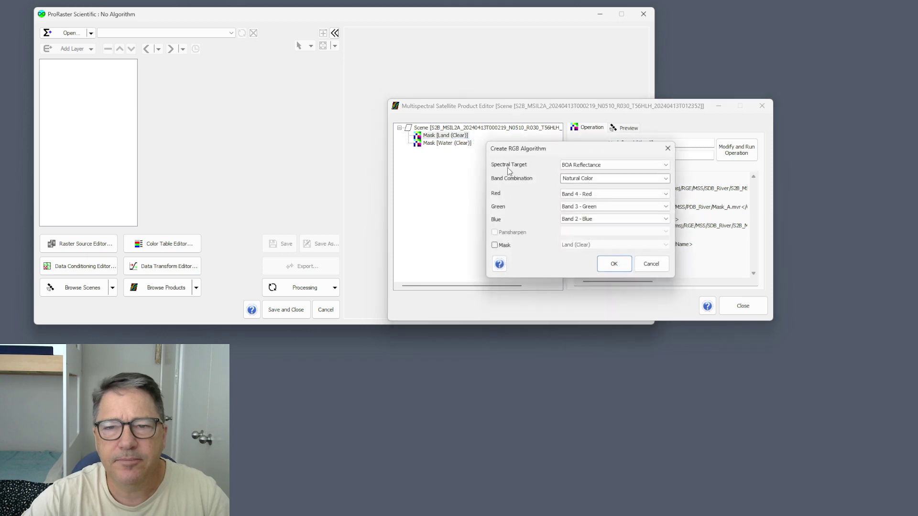
pyautogui.click(628, 179)
pyautogui.click(666, 179)
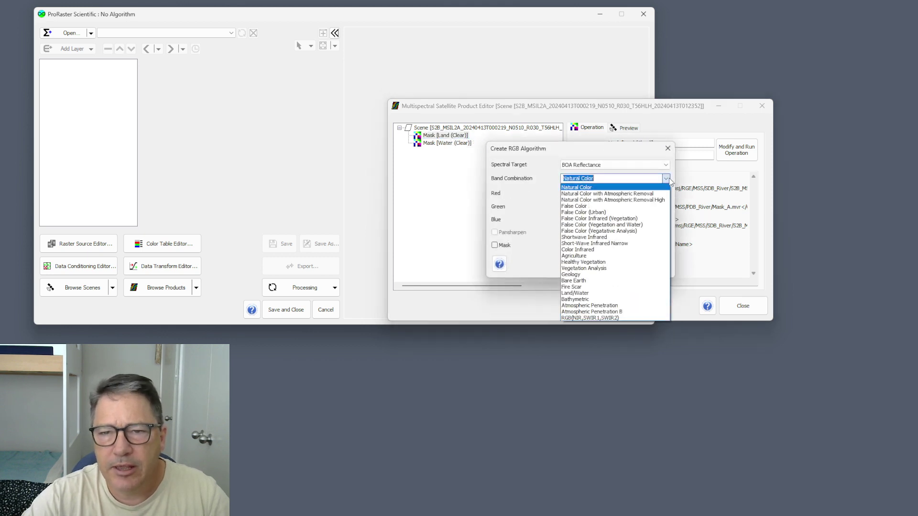
pyautogui.click(671, 181)
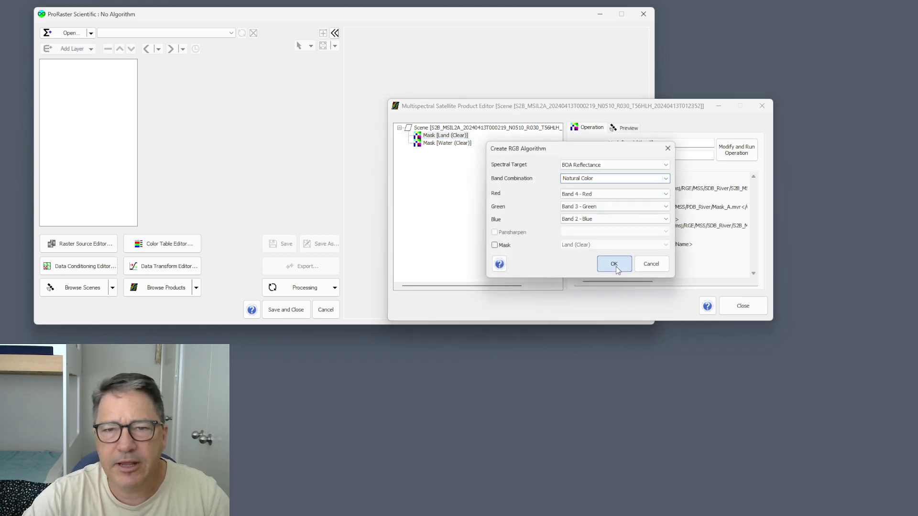
pyautogui.click(617, 264)
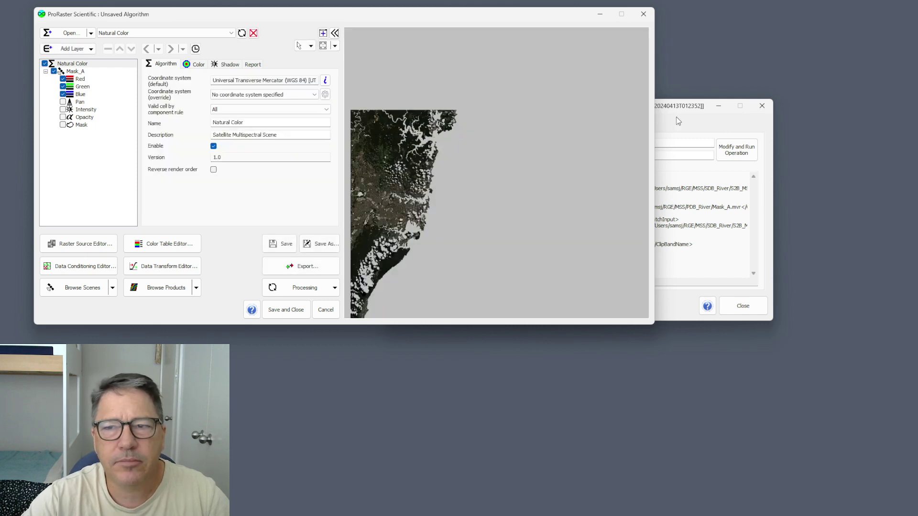
# - Render the Water (Clear) mask product to a layer of the Natural Color algorithm with the Bathymetric band combination
pyautogui.moveTo(675, 108); pyautogui.dragTo(771, 140)
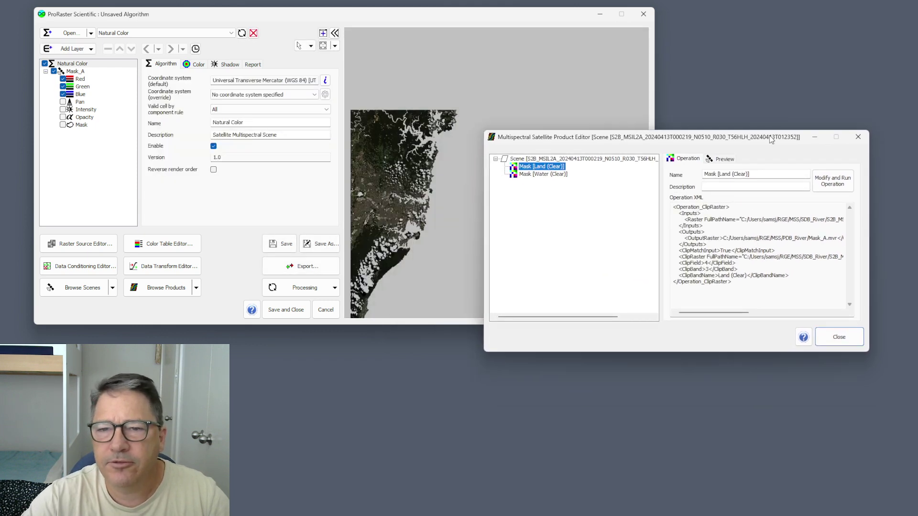
pyautogui.click(544, 176)
pyautogui.rightClick(541, 175)
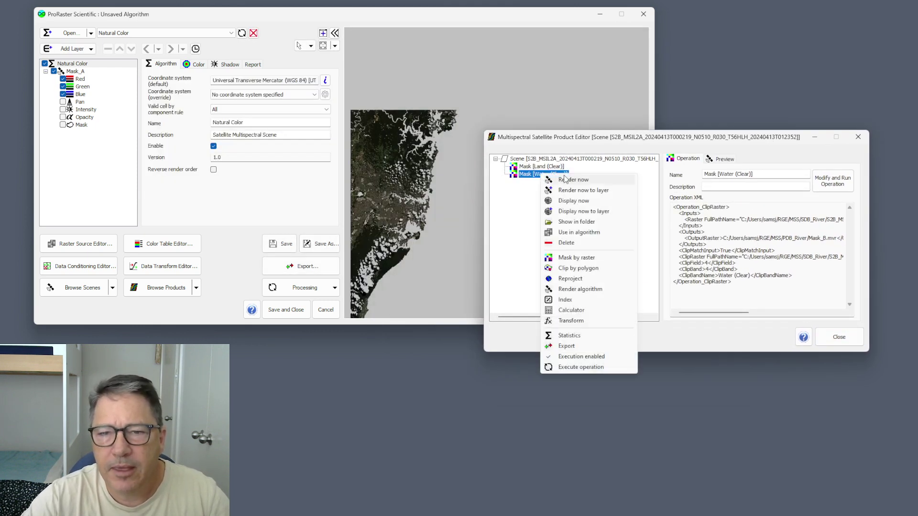
pyautogui.click(582, 191)
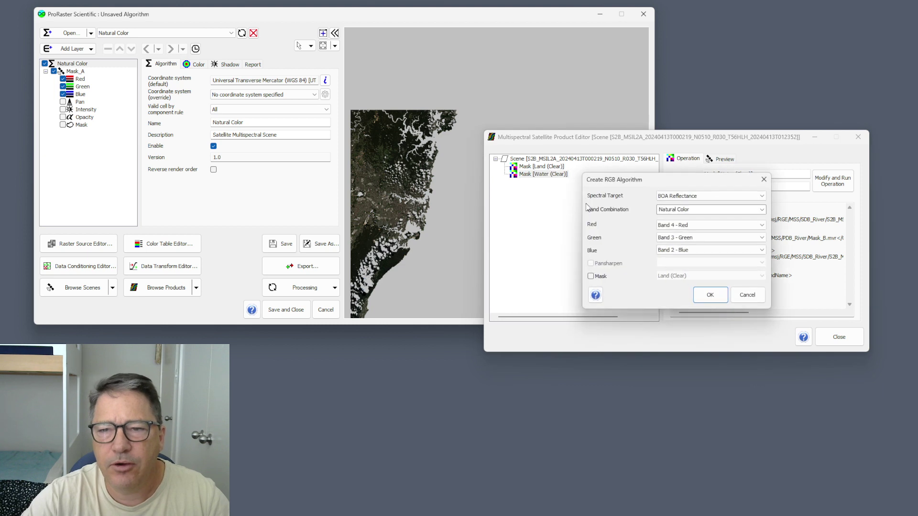
pyautogui.click(762, 211)
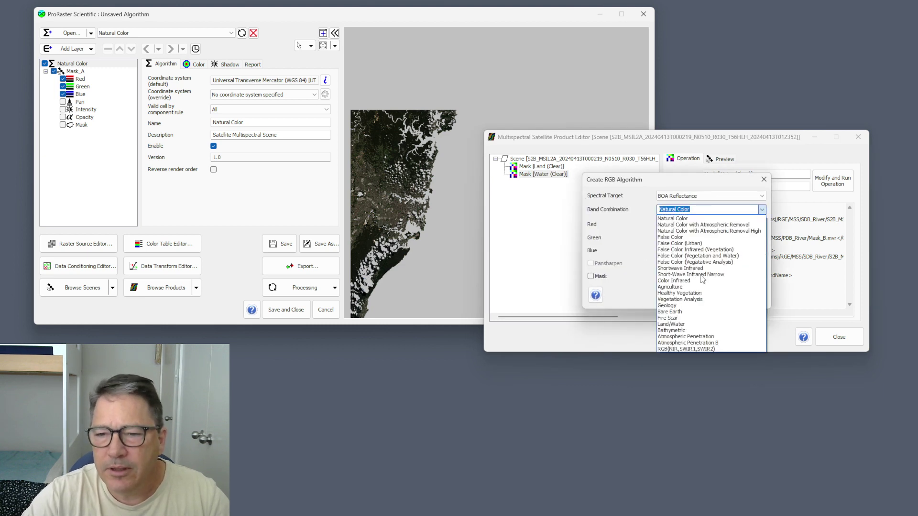
pyautogui.click(687, 331)
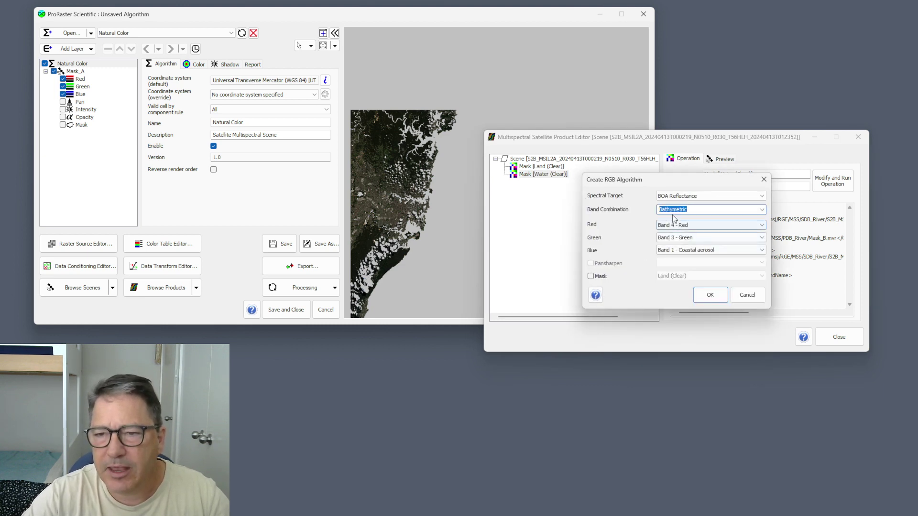
pyautogui.click(712, 293)
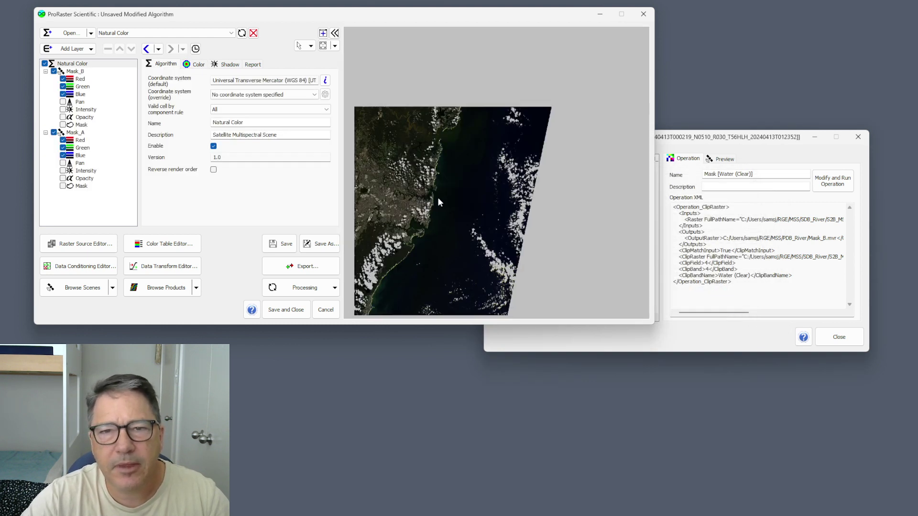
# - Minimize the product editor and detach the image preview into its own window filling half the screen
pyautogui.moveTo(438, 197); pyautogui.dragTo(481, 150)
pyautogui.click(858, 137)
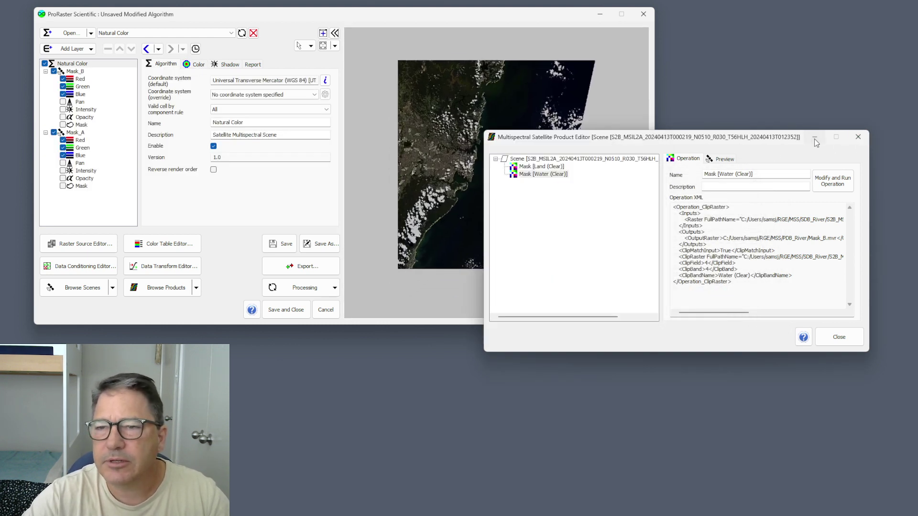
pyautogui.click(814, 137)
pyautogui.click(335, 32)
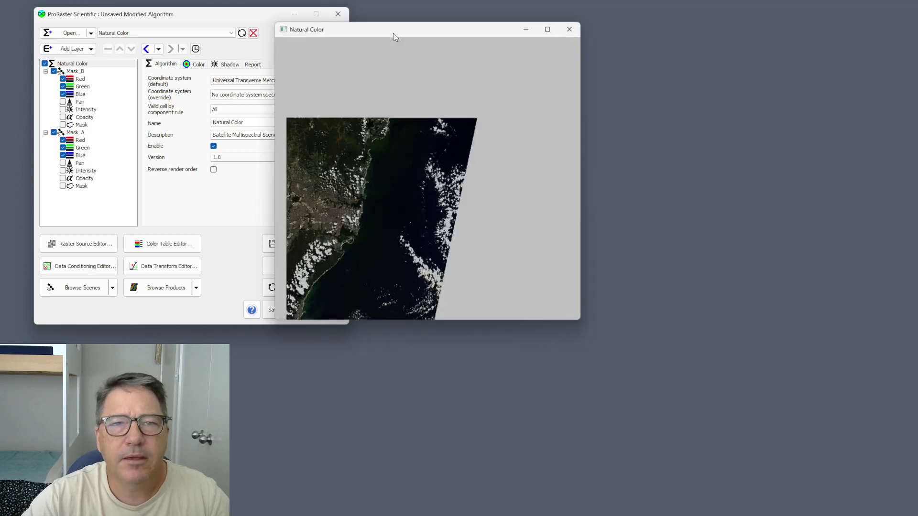
pyautogui.moveTo(393, 33); pyautogui.dragTo(916, 155)
pyautogui.click(667, 274)
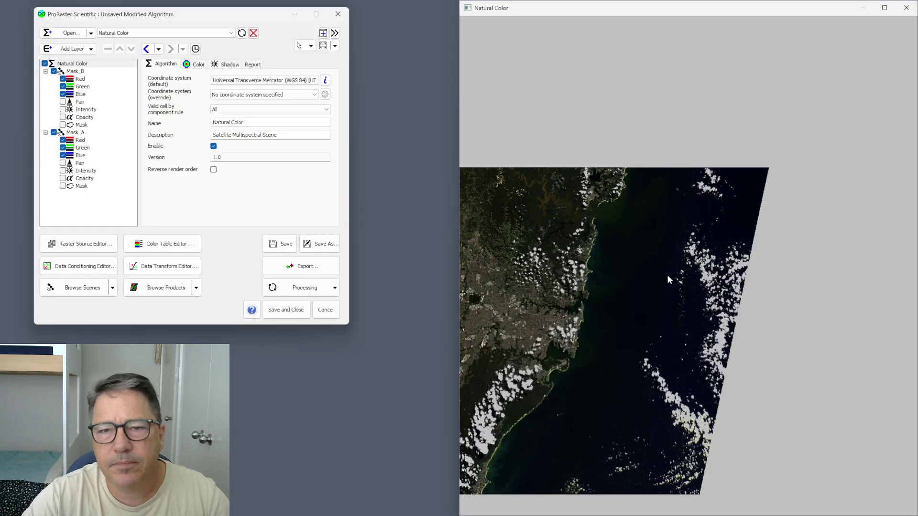
# - Set the Sigmoid K to 50 and the upper clip limit to 0.33 in the color transform of Mask_A's Red component
pyautogui.scroll(3, 696, 211)
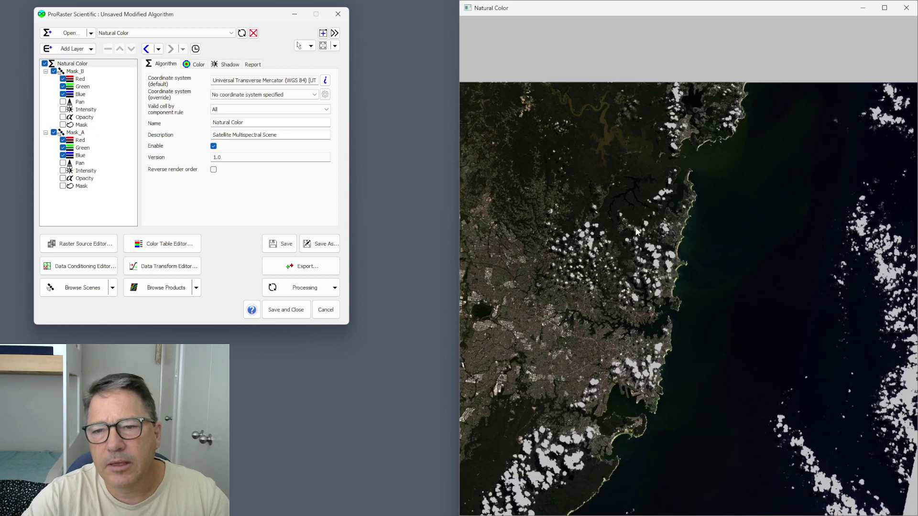
pyautogui.moveTo(663, 282); pyautogui.dragTo(689, 228)
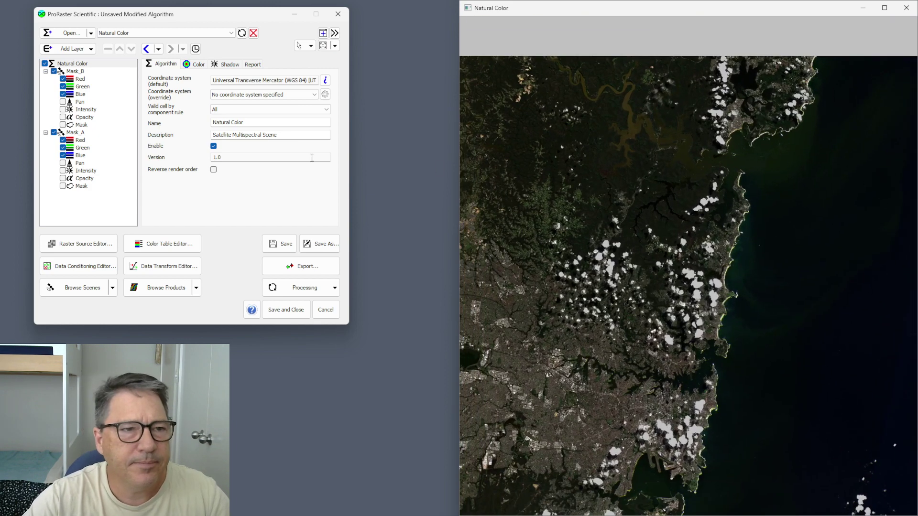
pyautogui.click(81, 140)
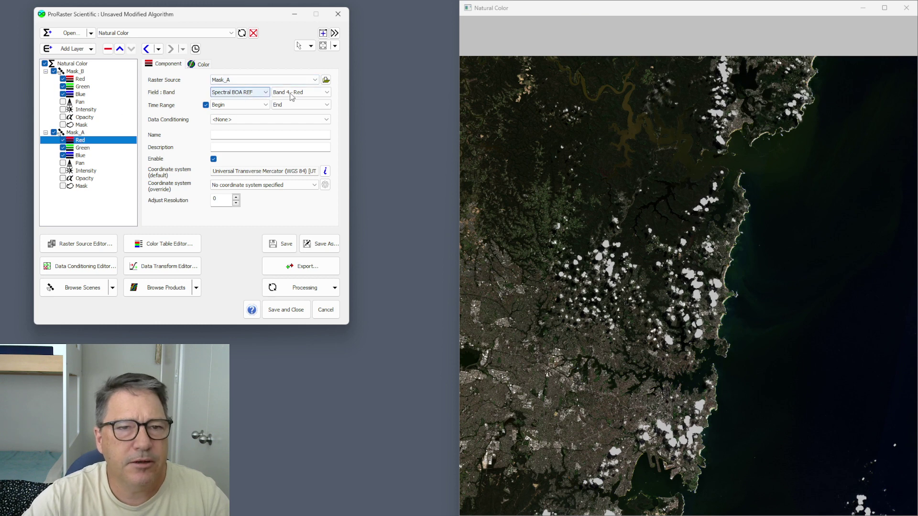
pyautogui.click(200, 64)
pyautogui.doubleClick(217, 104)
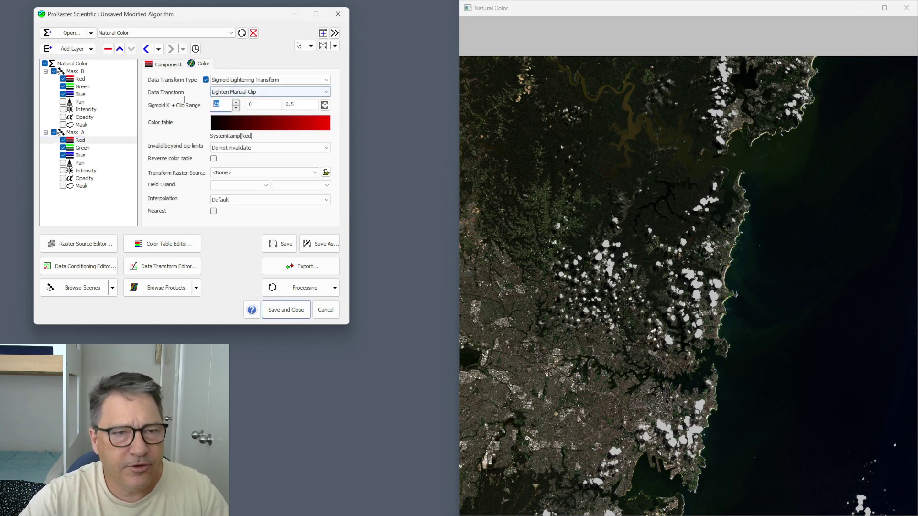
pyautogui.write('50')
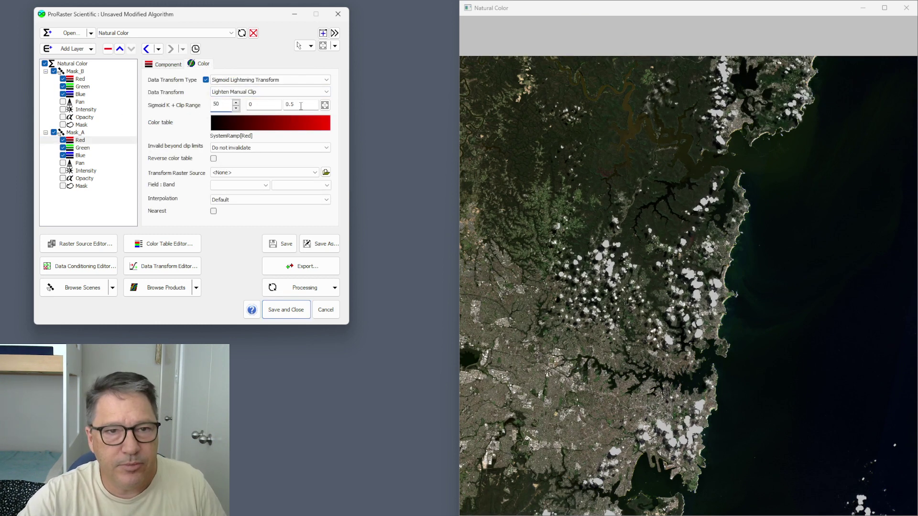
pyautogui.moveTo(290, 105); pyautogui.dragTo(302, 103)
pyautogui.write('.')
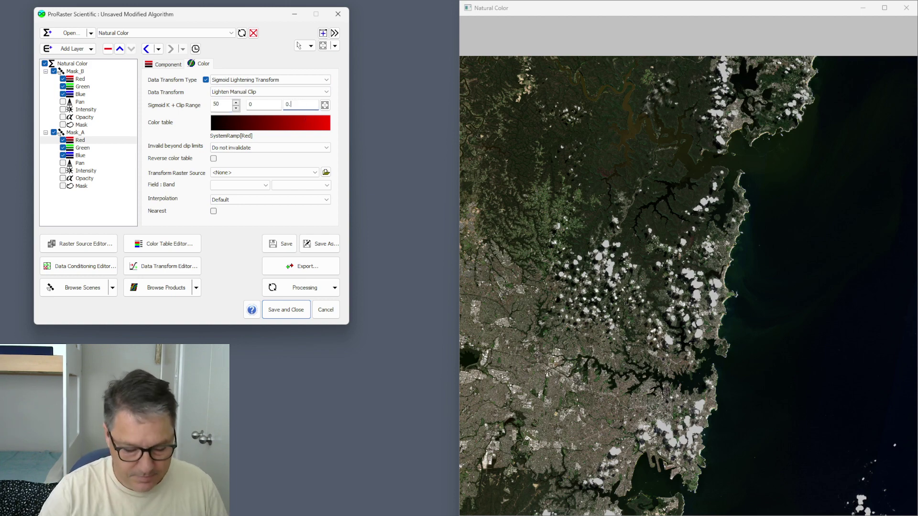
pyautogui.write('33')
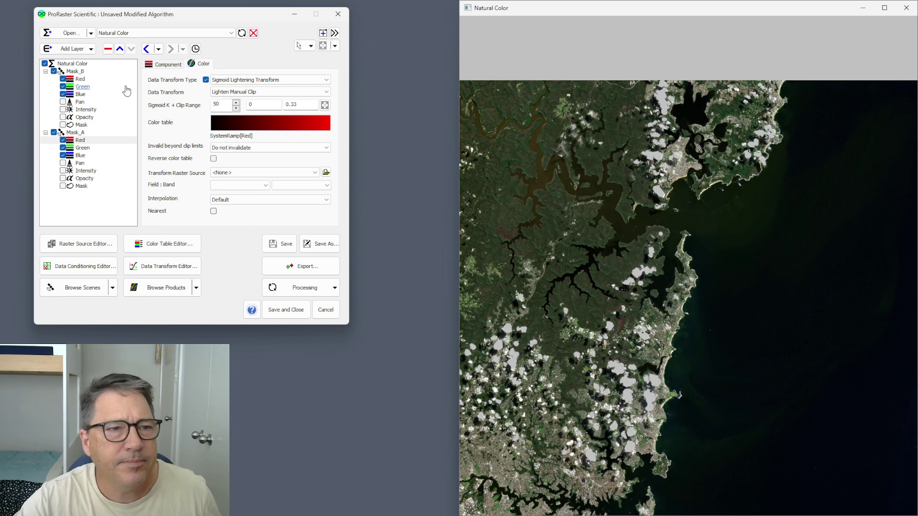
# - Set the Sigmoid K to 66 and the upper clip limit to 0.2 in the color transform of Mask_B's Red component
pyautogui.click(86, 79)
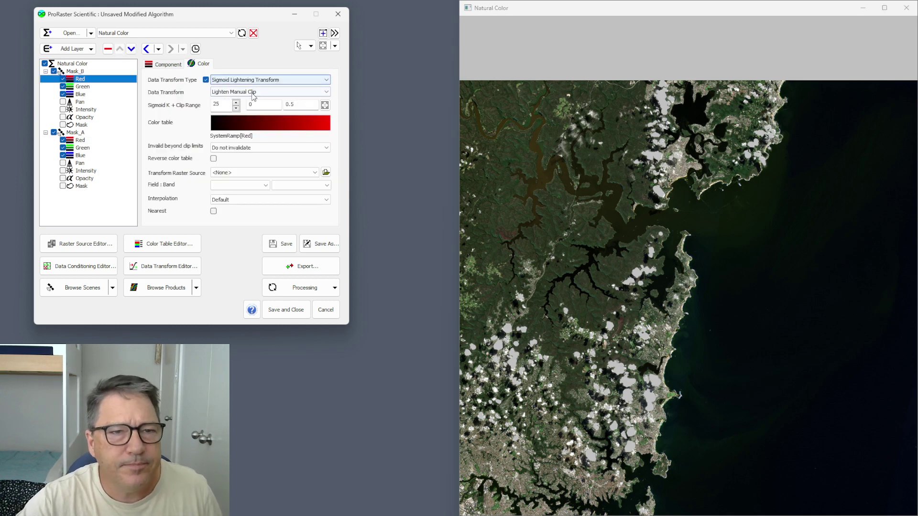
pyautogui.click(236, 109)
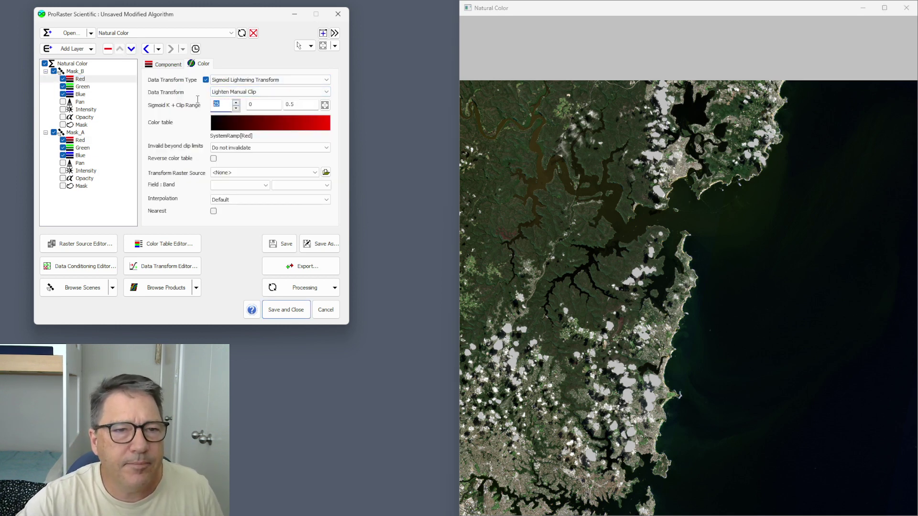
pyautogui.press('Return')
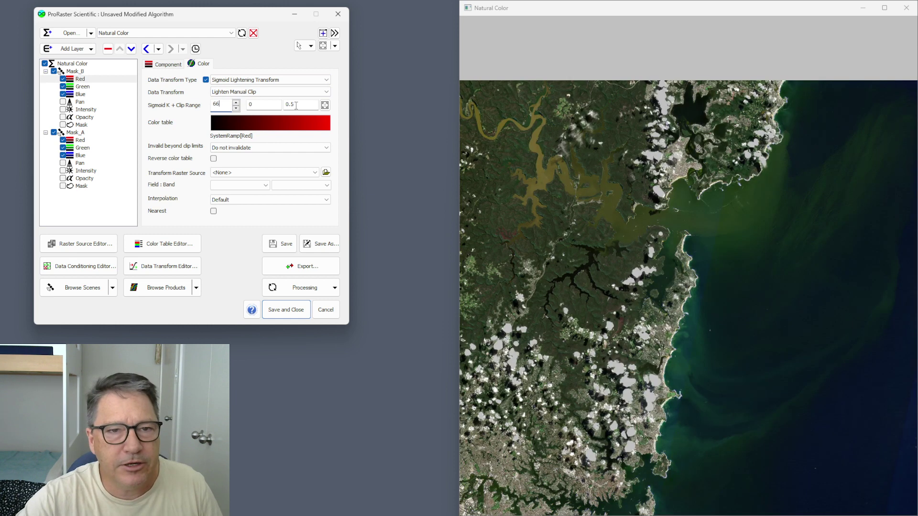
pyautogui.doubleClick(292, 104)
pyautogui.write('2')
pyautogui.press('Return')
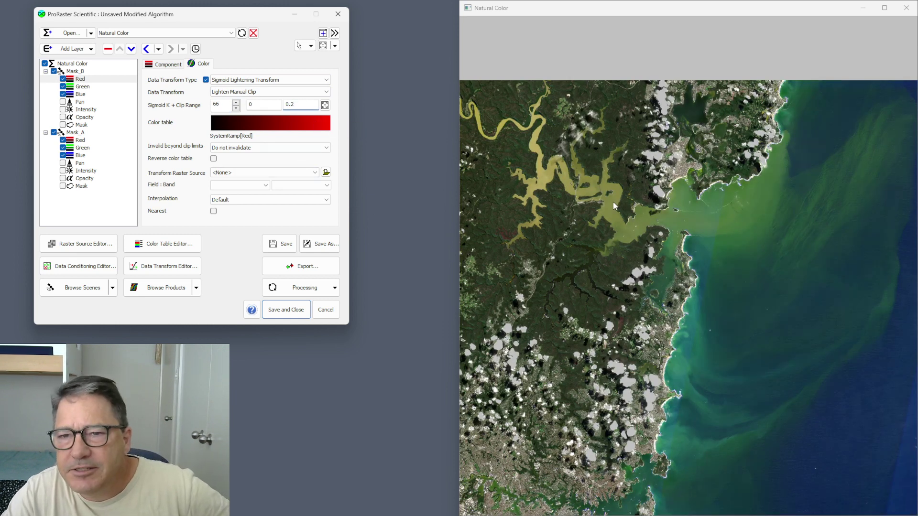
# - Examine the sediment plume around the river mouth and along the coast, hiding and restoring the Mask_B water layer for comparison
pyautogui.moveTo(750, 243); pyautogui.dragTo(682, 235)
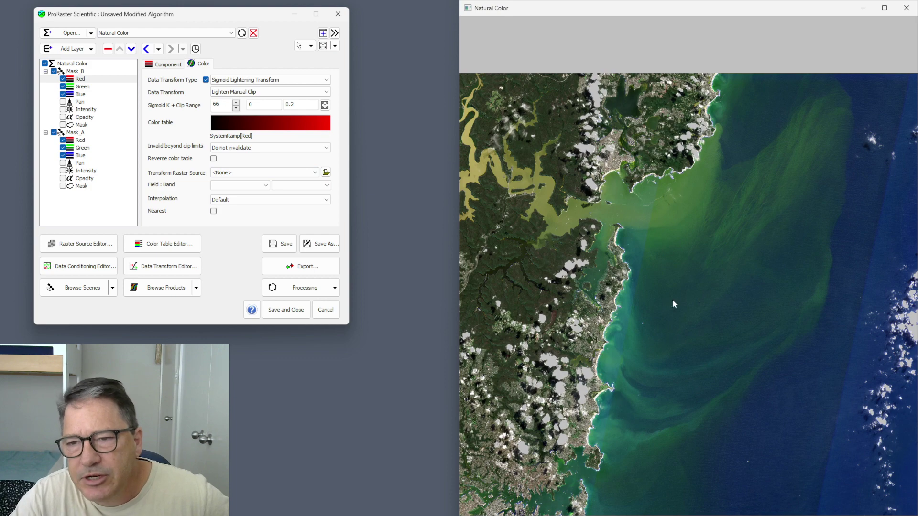
pyautogui.scroll(3, 693, 228)
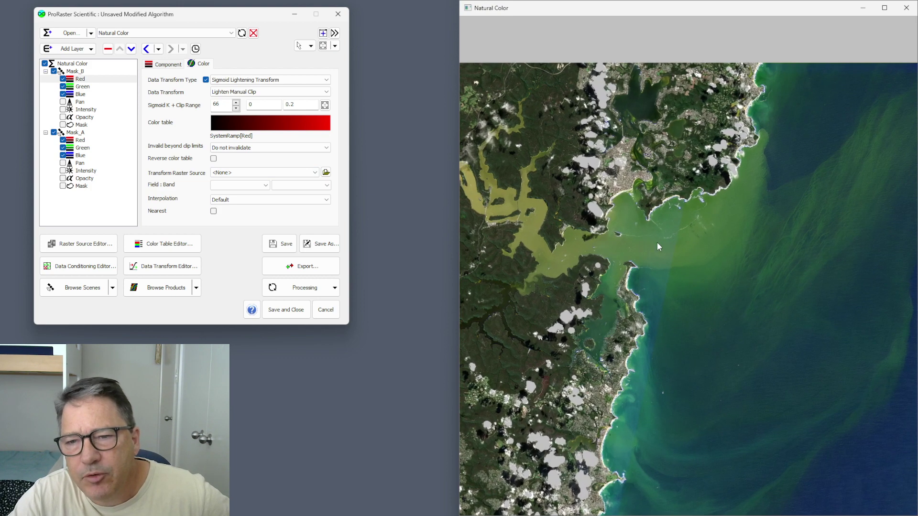
pyautogui.scroll(2, 797, 136)
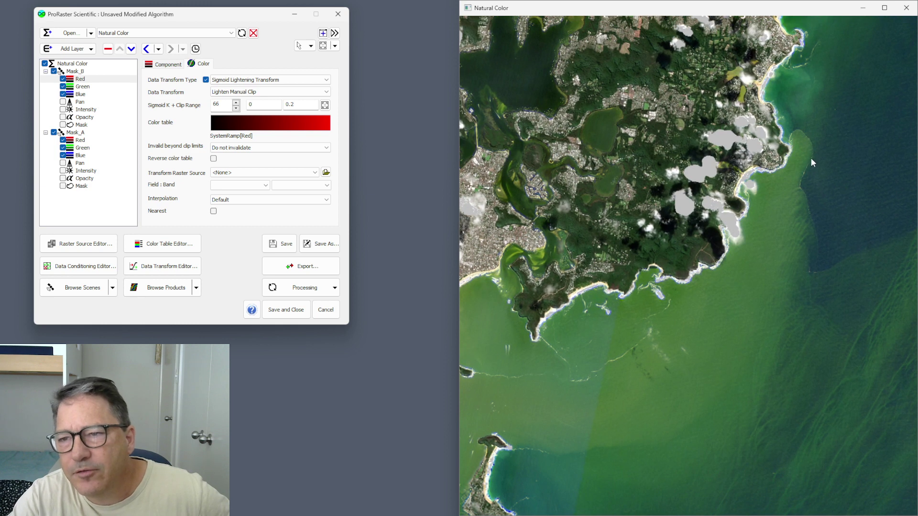
pyautogui.scroll(-3, 770, 280)
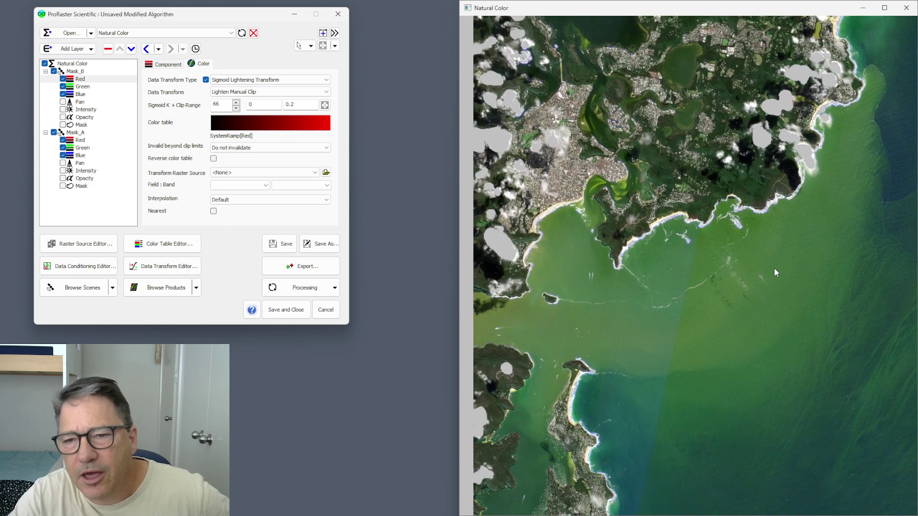
pyautogui.scroll(-4, 736, 294)
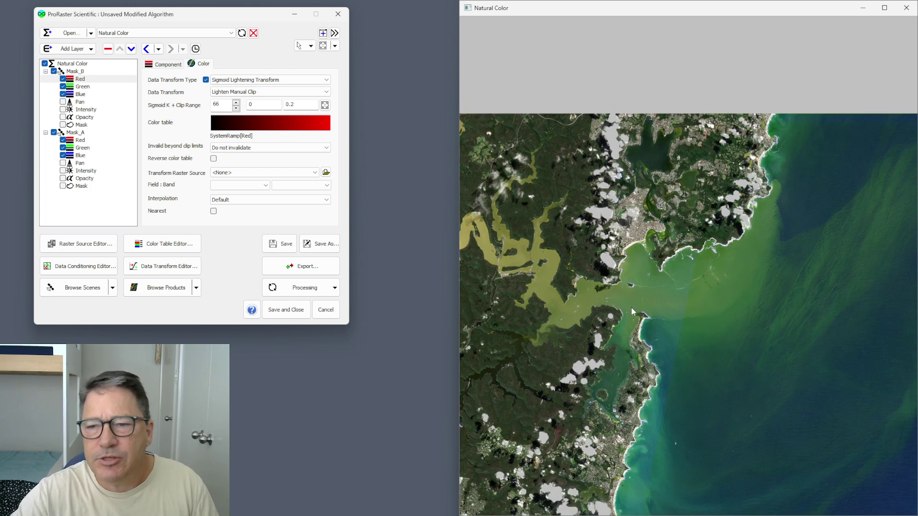
pyautogui.moveTo(652, 305); pyautogui.dragTo(659, 226)
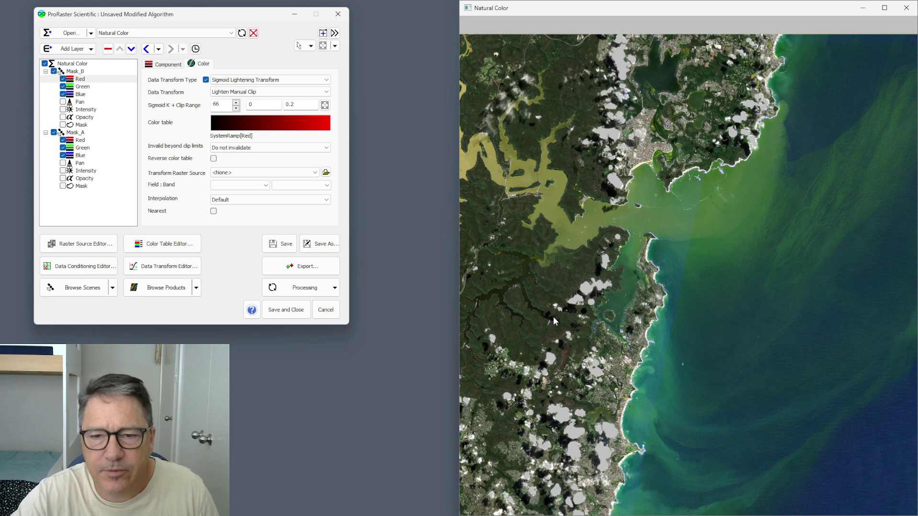
pyautogui.moveTo(753, 292); pyautogui.dragTo(746, 311)
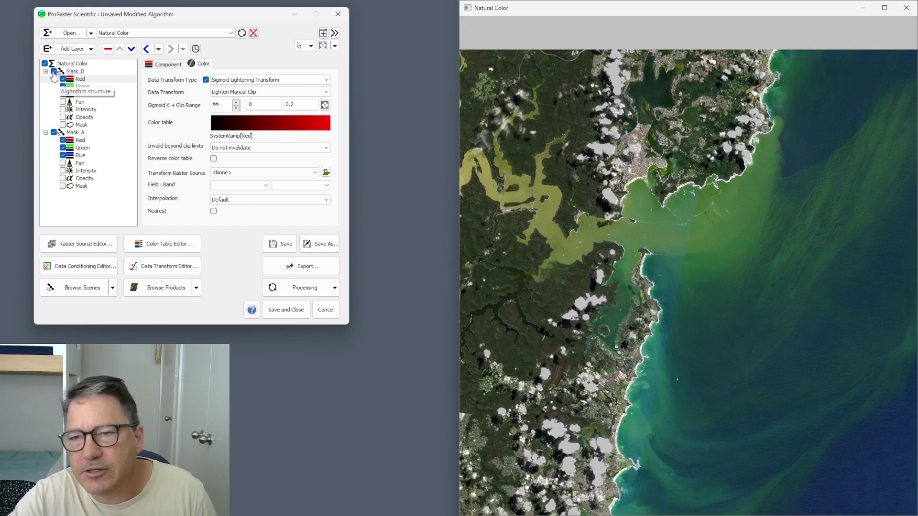
pyautogui.click(53, 72)
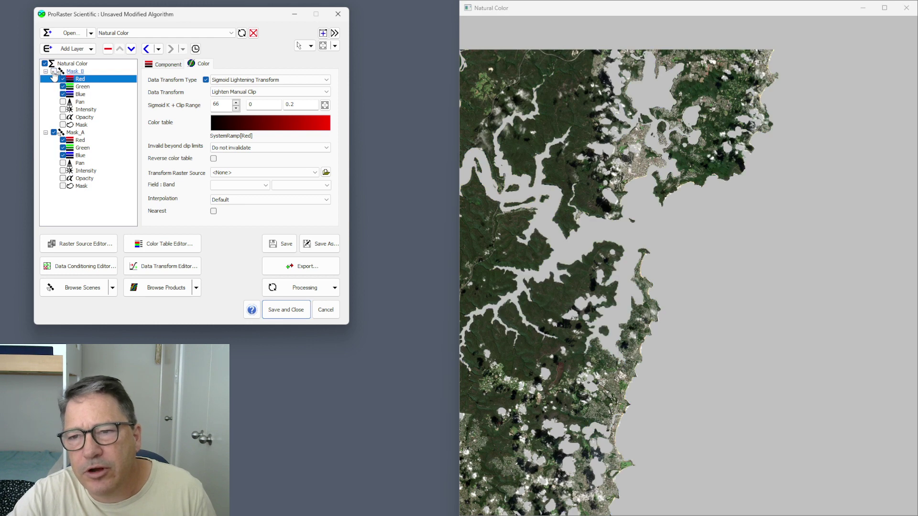
pyautogui.click(53, 72)
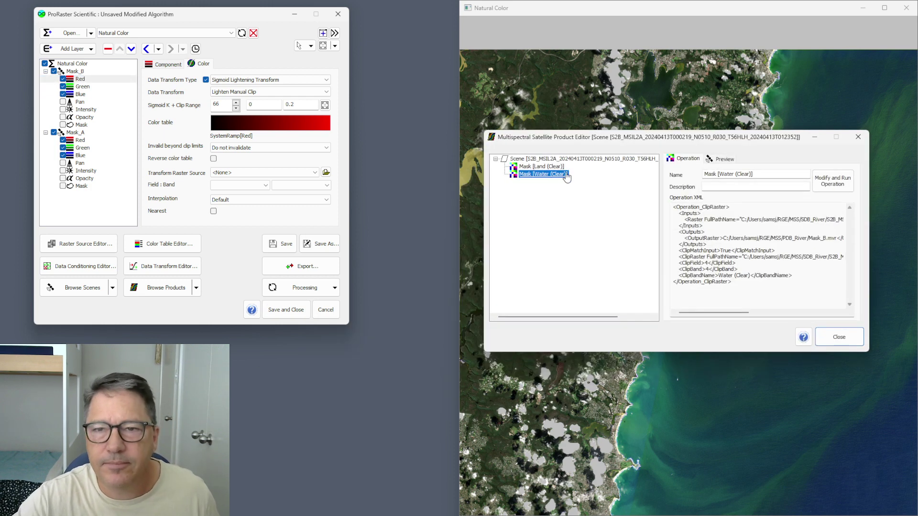
# - Create a spectral index product from the Water (Clear) mask without NDVI, using the Geology, Metal, Agriculture, Soil, Fire, Vegetation, Tasselled Cap and Other groups
pyautogui.moveTo(603, 139); pyautogui.dragTo(432, 67)
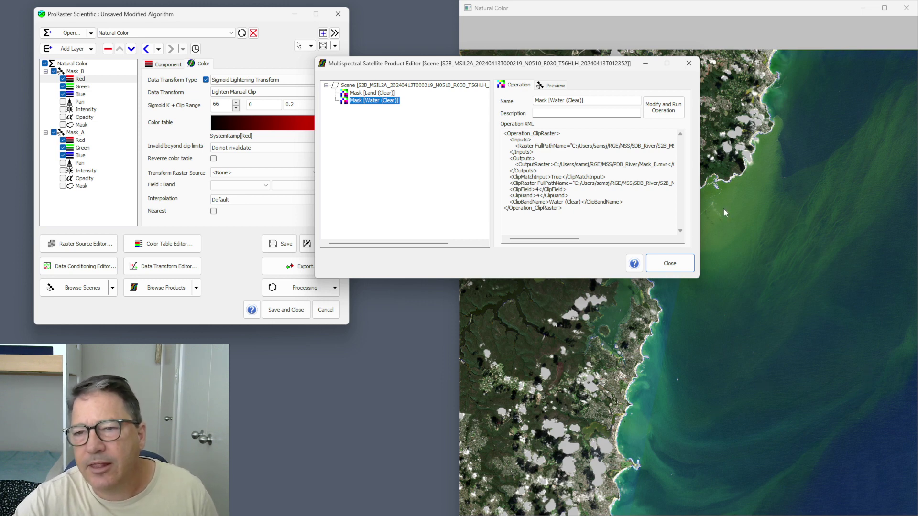
pyautogui.rightClick(370, 101)
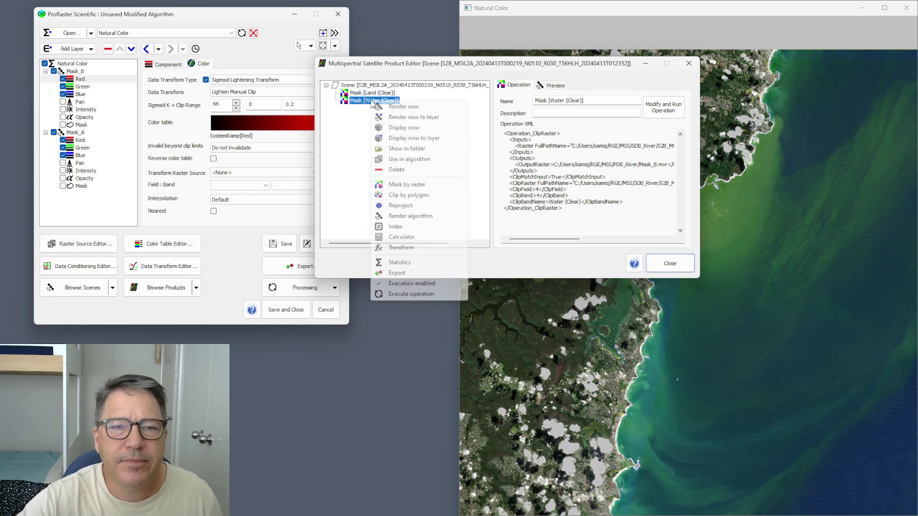
pyautogui.click(402, 228)
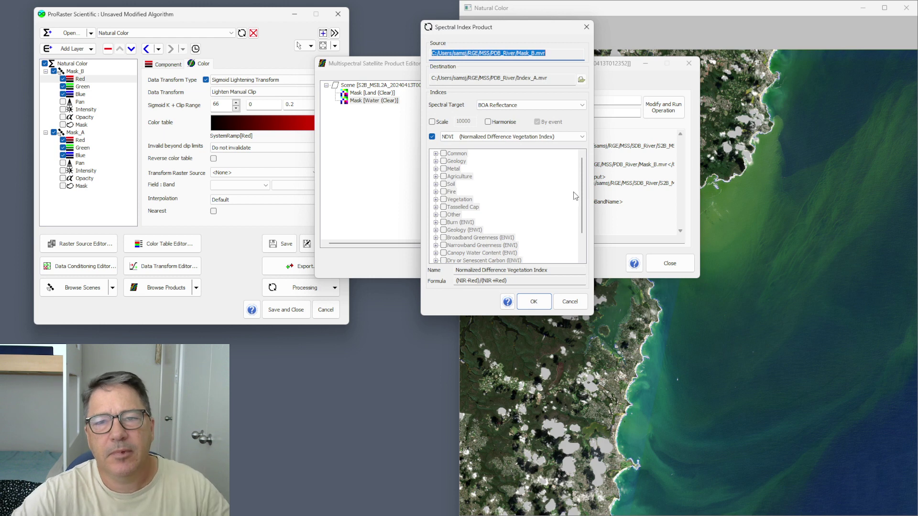
pyautogui.click(431, 137)
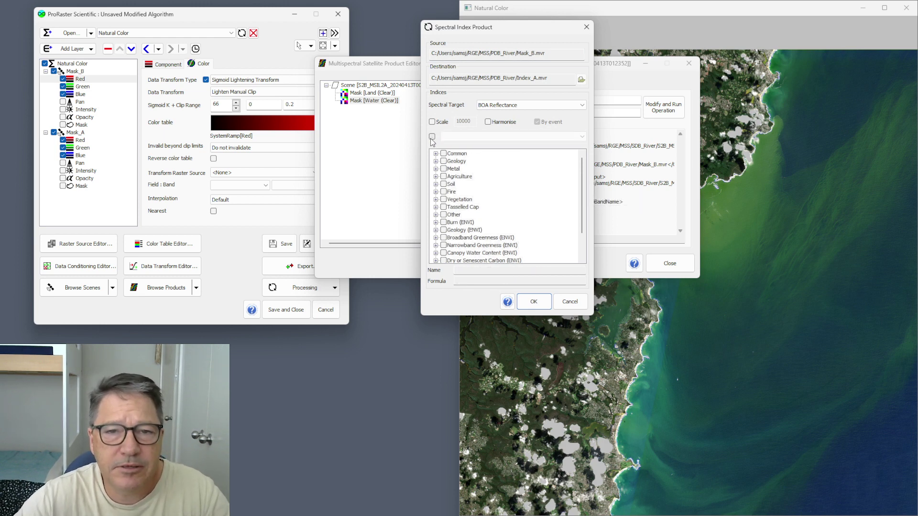
pyautogui.click(444, 161)
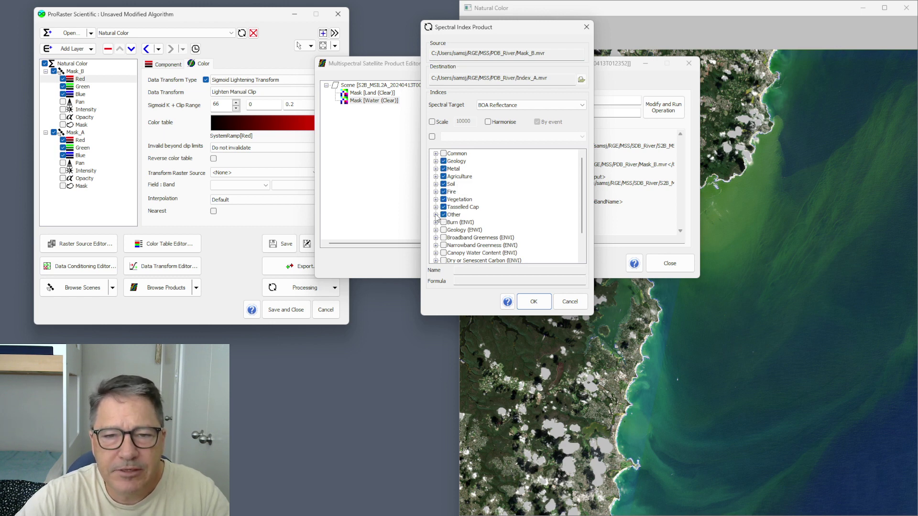
pyautogui.click(436, 215)
pyautogui.click(435, 154)
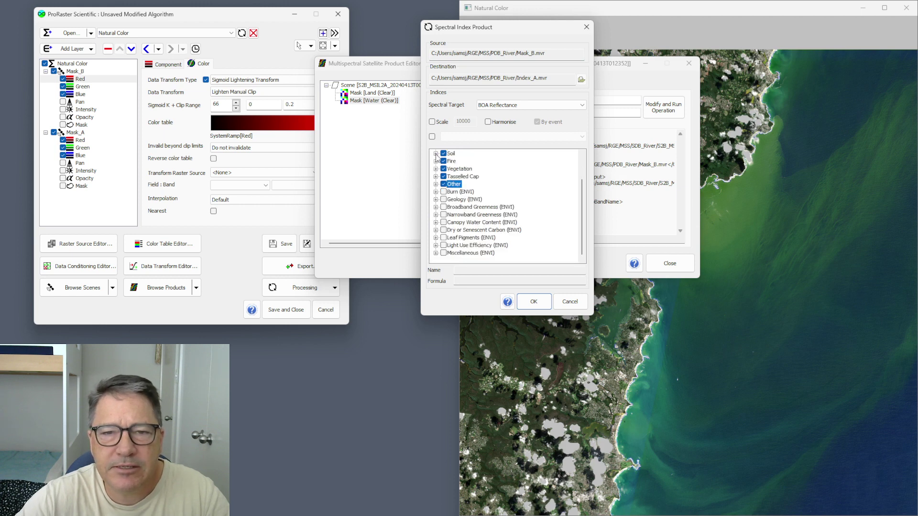
pyautogui.click(436, 176)
pyautogui.click(436, 154)
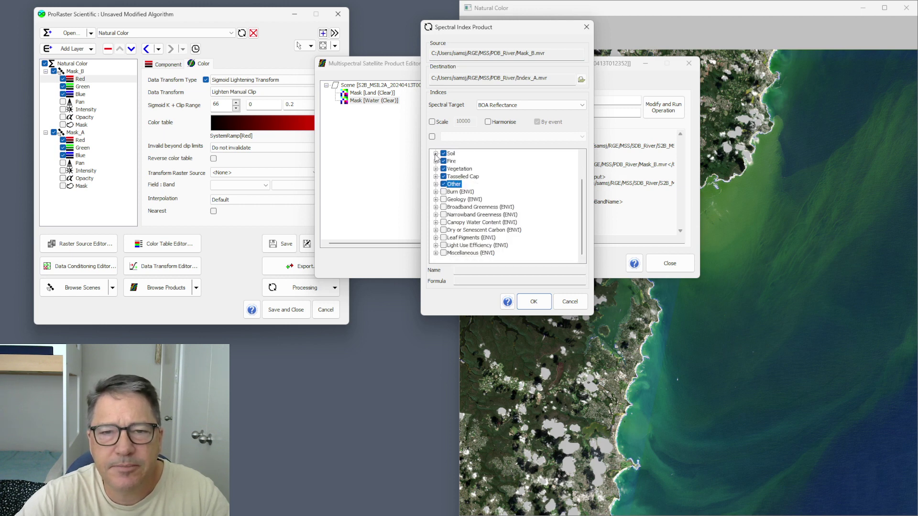
pyautogui.moveTo(584, 235); pyautogui.dragTo(583, 210)
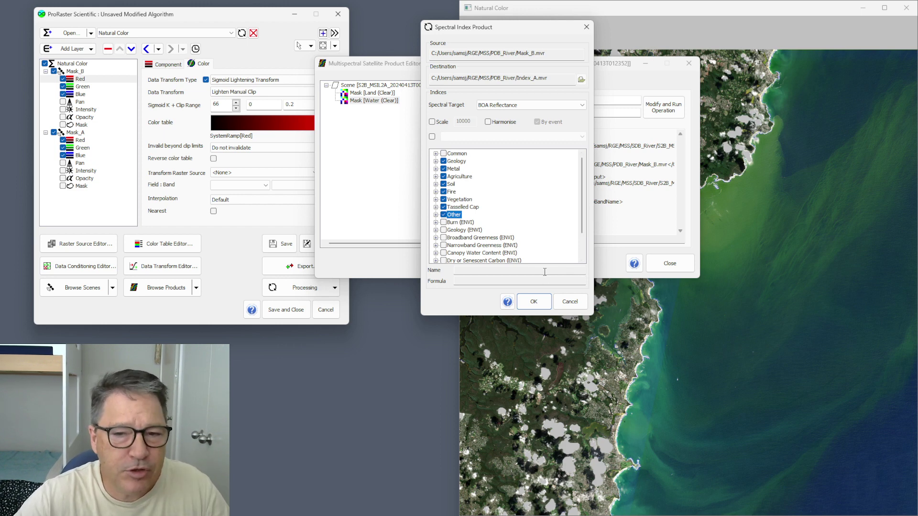
pyautogui.click(535, 302)
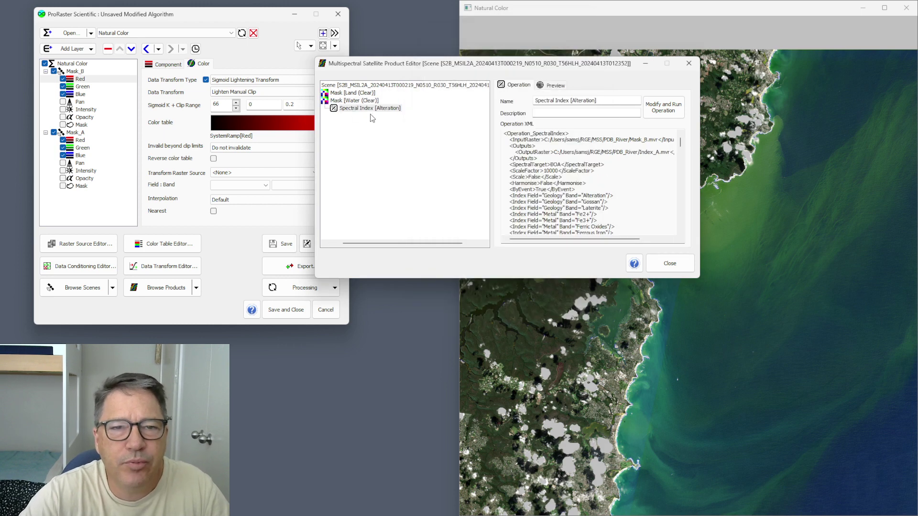
# - Display the new spectral index product and detach its image preview into a window filling half the screen
pyautogui.rightClick(359, 109)
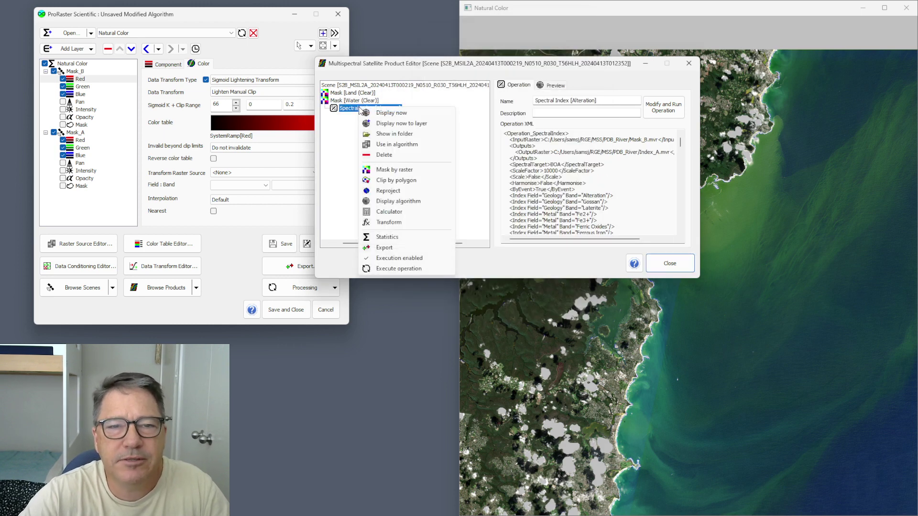
pyautogui.click(408, 114)
pyautogui.moveTo(352, 10); pyautogui.dragTo(418, 50)
pyautogui.click(386, 62)
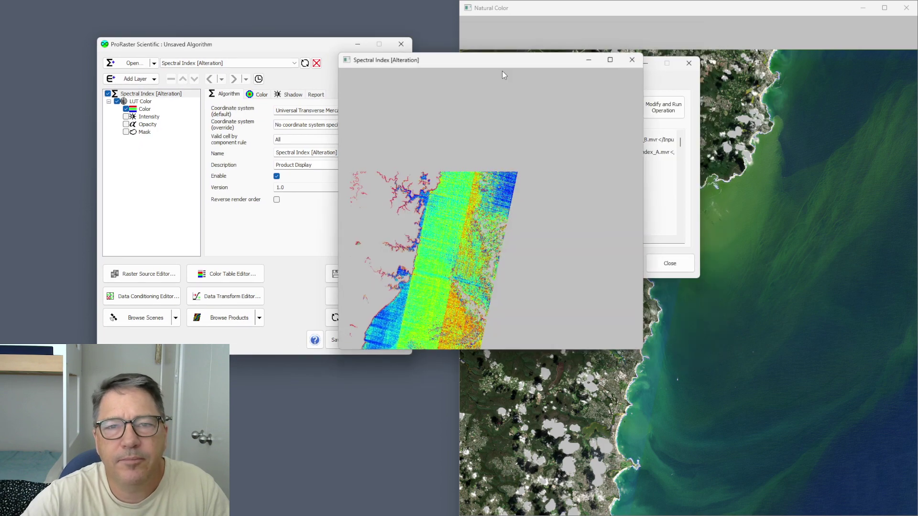
pyautogui.moveTo(502, 70); pyautogui.dragTo(909, 159)
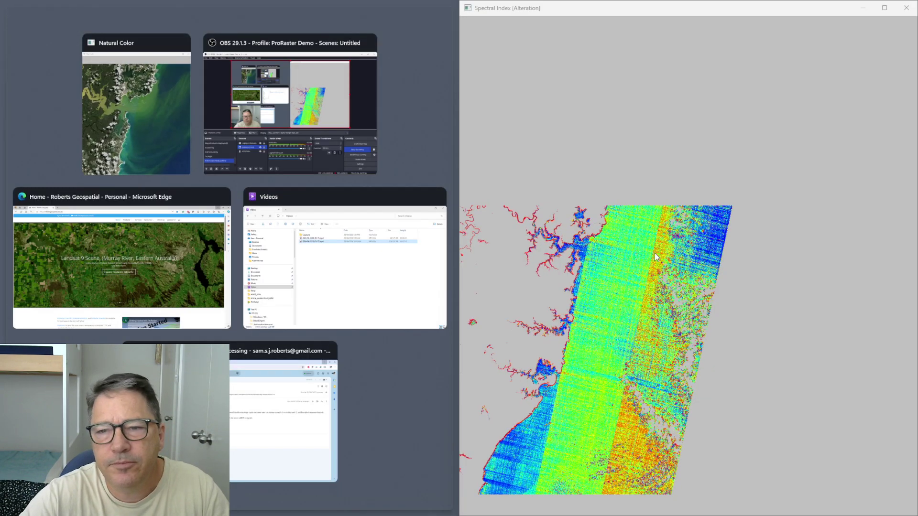
pyautogui.click(655, 253)
# - Review the spectral index bands available for the Color component of the LUT Color layer
pyautogui.click(138, 111)
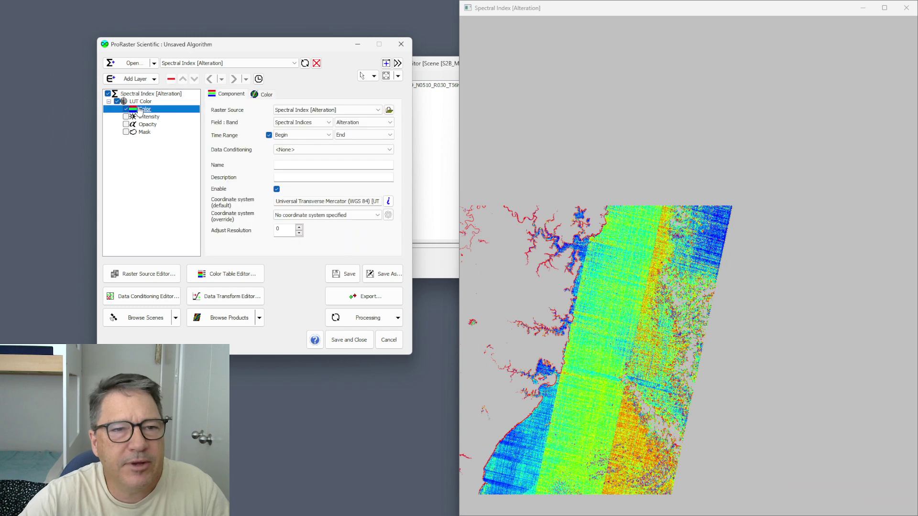
pyautogui.click(367, 123)
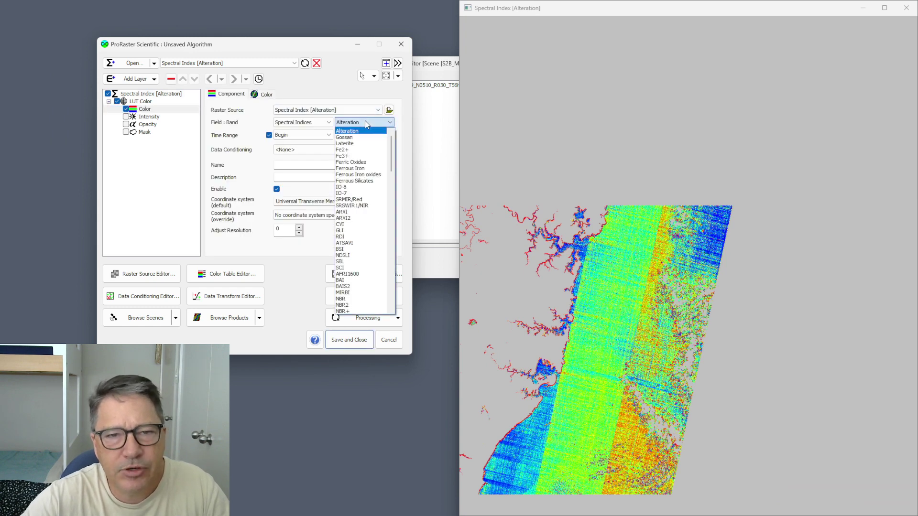
pyautogui.click(367, 123)
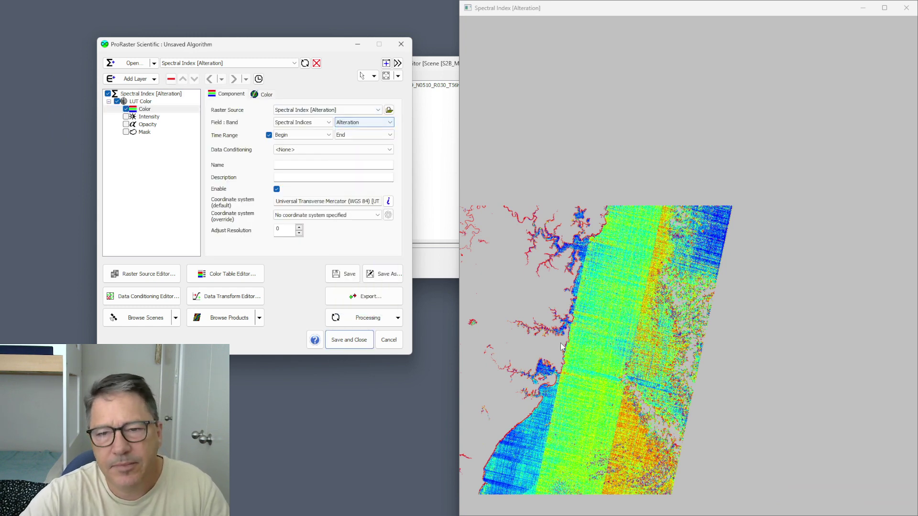
# - Examine the Gossan, Fe2+ and Fe3+ indices for the sediment plume around the river mouth
pyautogui.scroll(4, 682, 161)
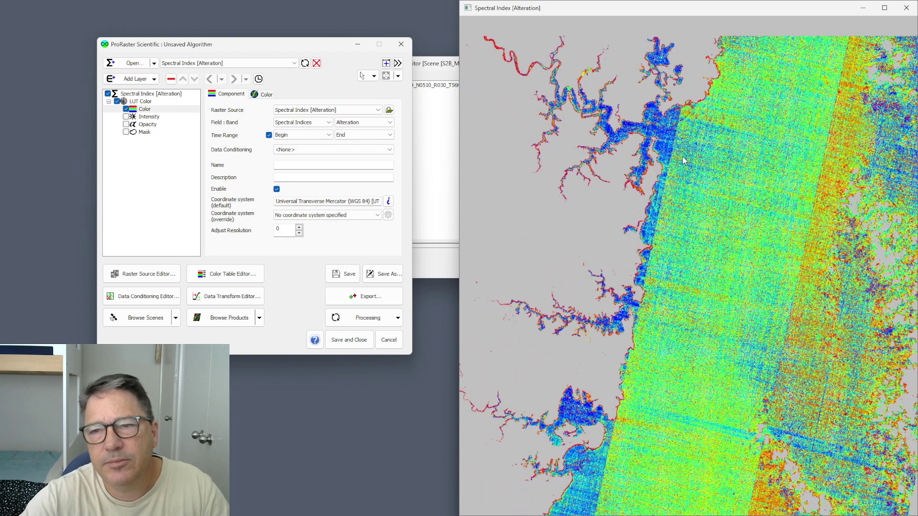
pyautogui.click(367, 123)
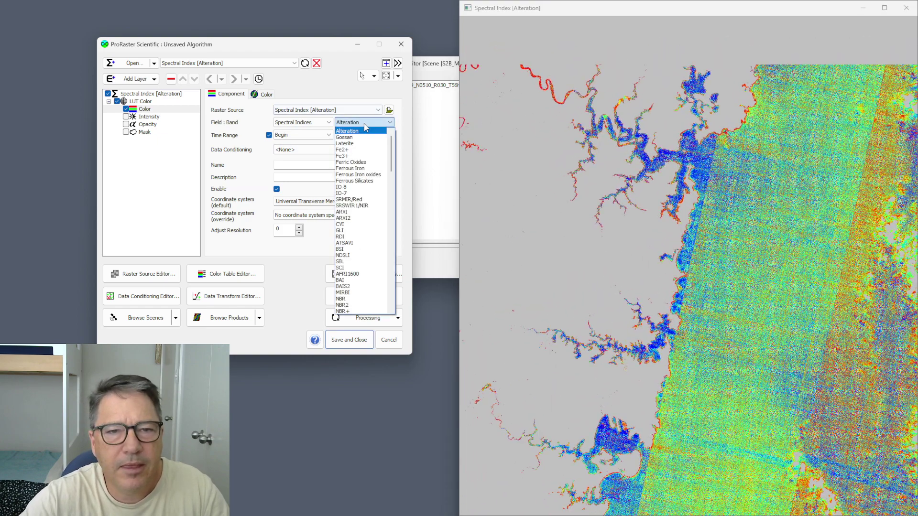
pyautogui.click(365, 128)
pyautogui.scroll(-1, 366, 126)
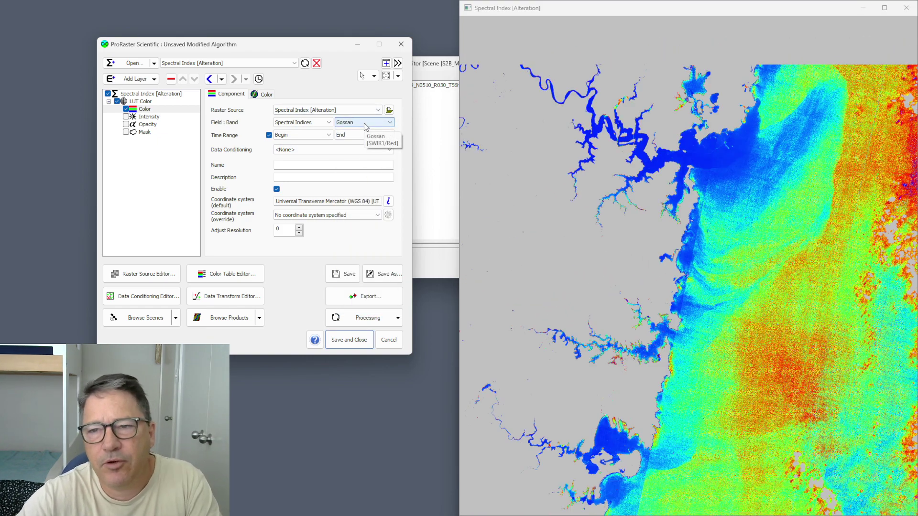
pyautogui.scroll(-1, 363, 123)
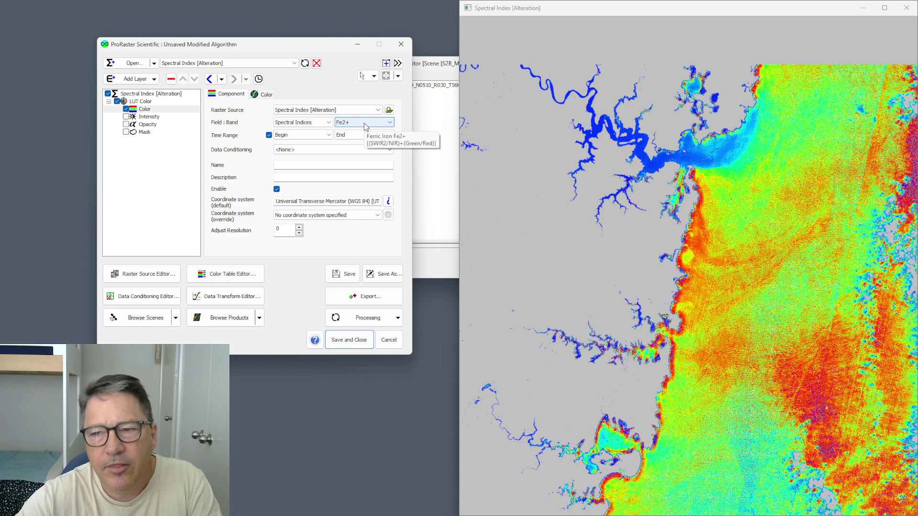
pyautogui.scroll(-1, 364, 122)
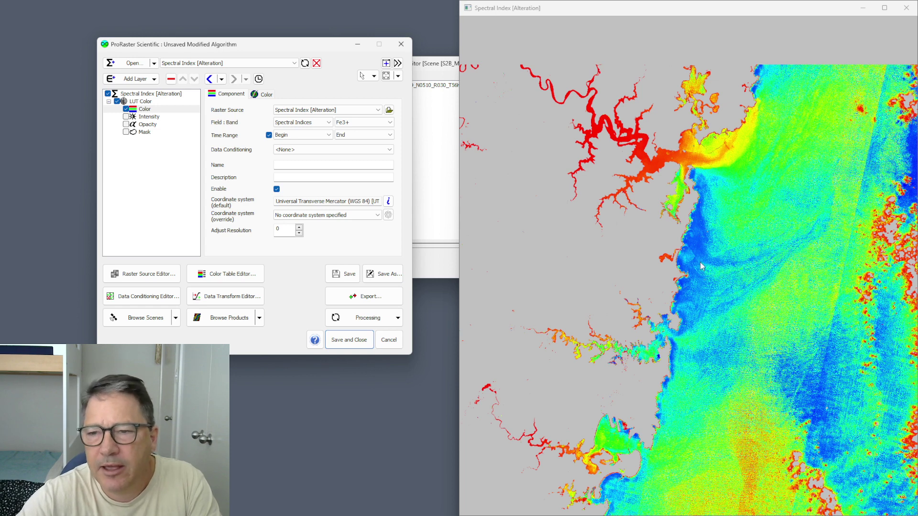
# - Compare the remaining iron-related indices, stepping the Color band from Ferric Oxides through Ferrous Silicates and IO-7 to SRSWIR1/NIR
pyautogui.click(353, 123)
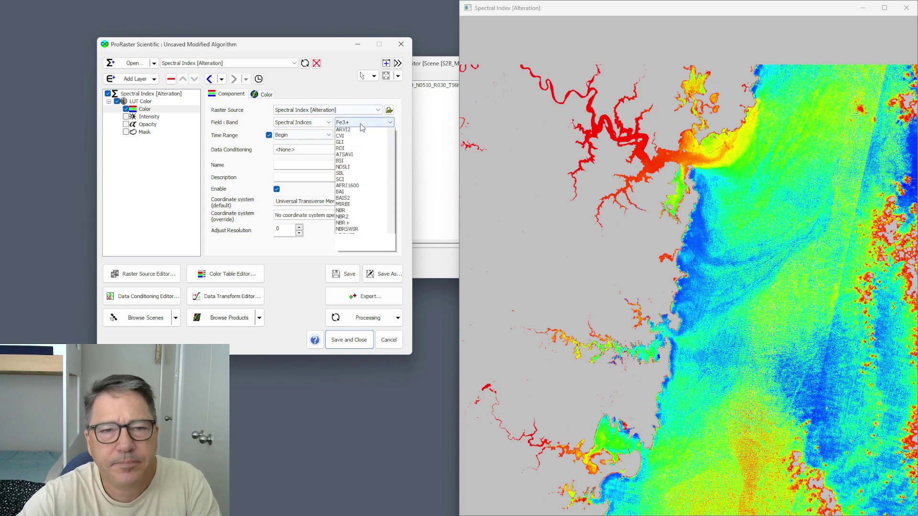
pyautogui.click(359, 125)
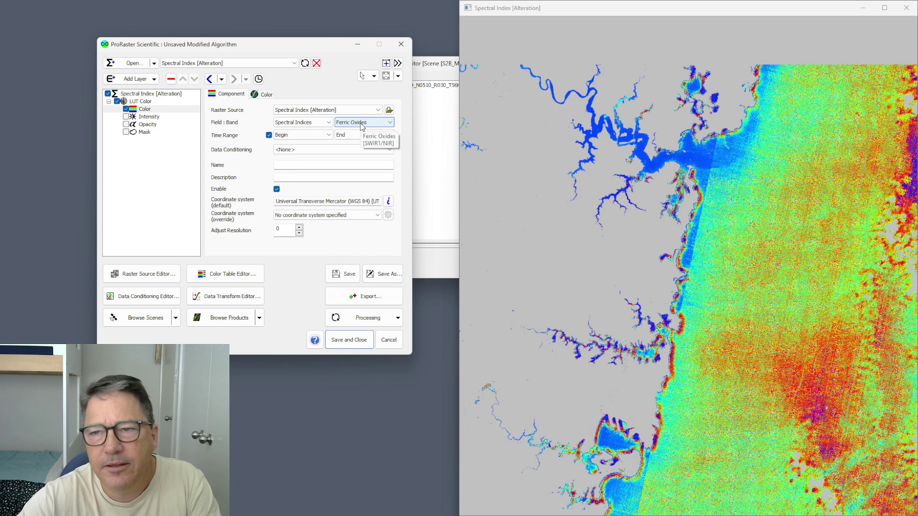
pyautogui.scroll(-2, 361, 125)
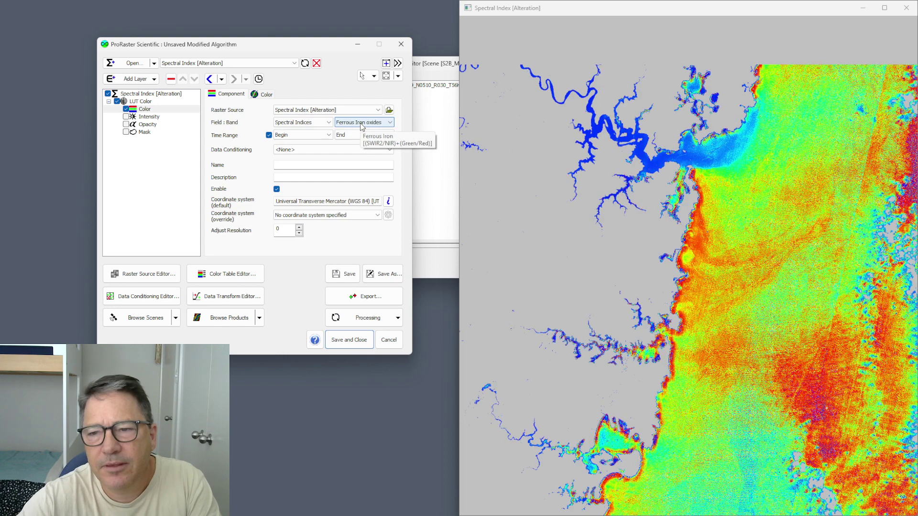
pyautogui.scroll(-1, 361, 125)
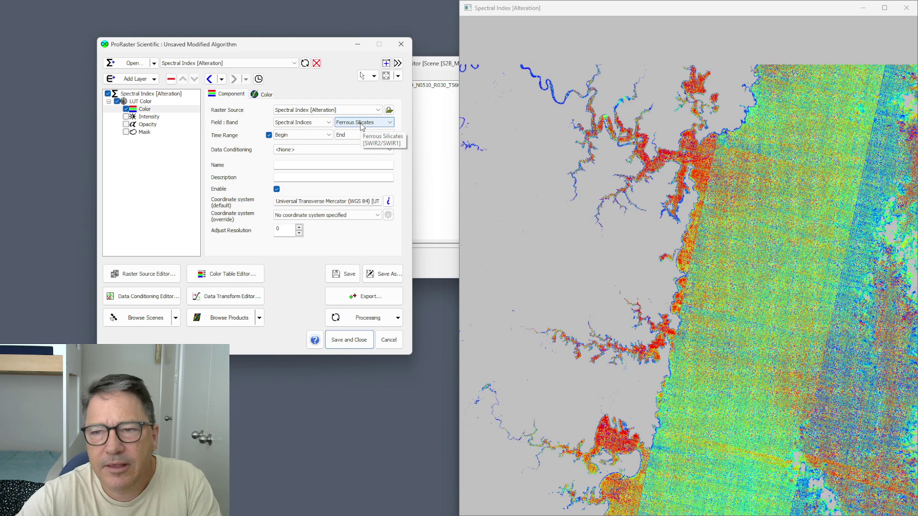
pyautogui.scroll(-1, 361, 125)
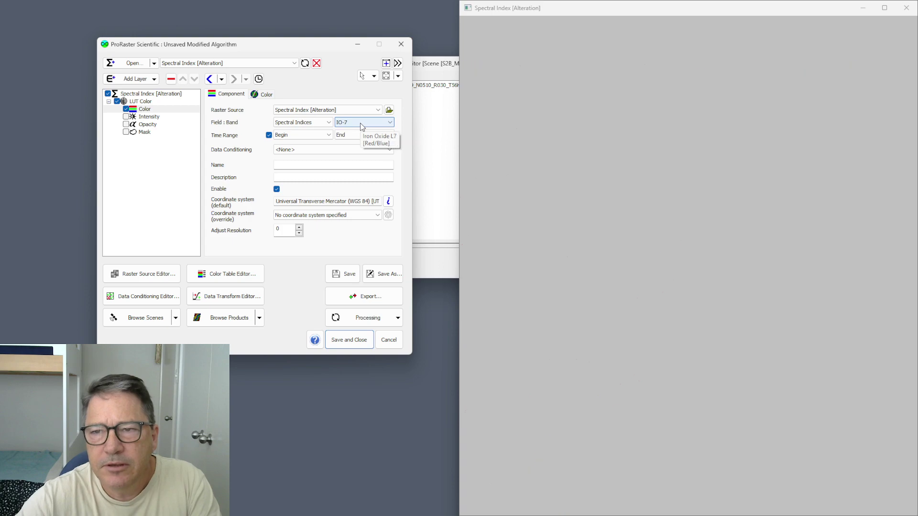
pyautogui.scroll(-1, 361, 125)
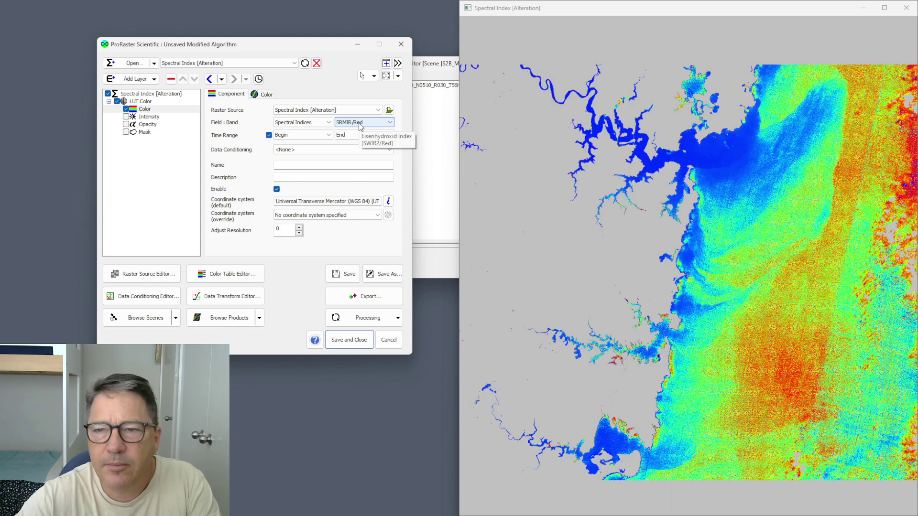
pyautogui.scroll(-1, 361, 126)
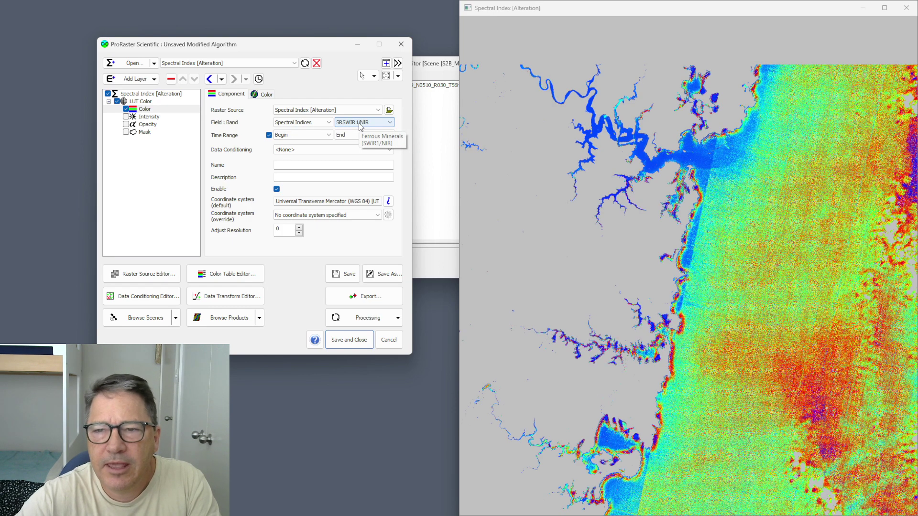
# - Compare the agriculture and soil indices over the water, including ARVI2, CVI, GLI, RDI, ATSAVI and NDSLI
pyautogui.scroll(-1, 361, 126)
pyautogui.scroll(-1, 361, 125)
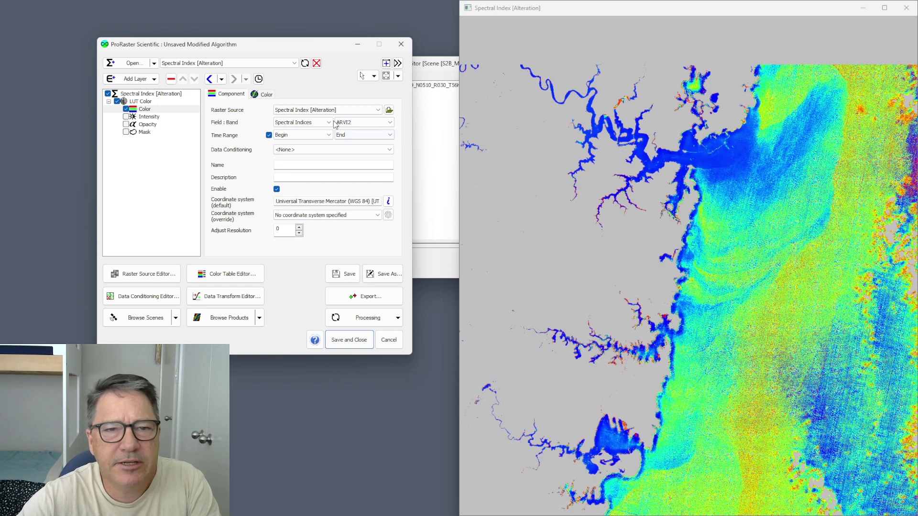
pyautogui.click(374, 123)
pyautogui.click(375, 129)
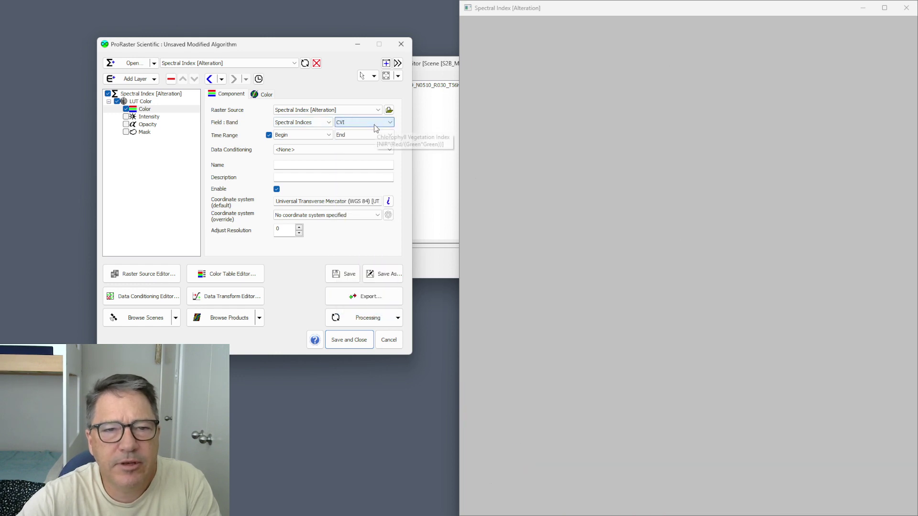
pyautogui.scroll(-1, 373, 124)
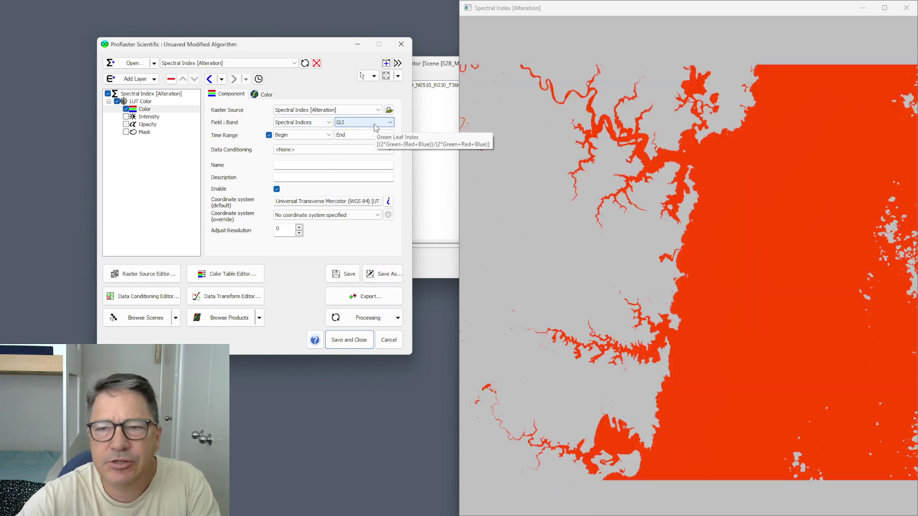
pyautogui.scroll(-1, 376, 124)
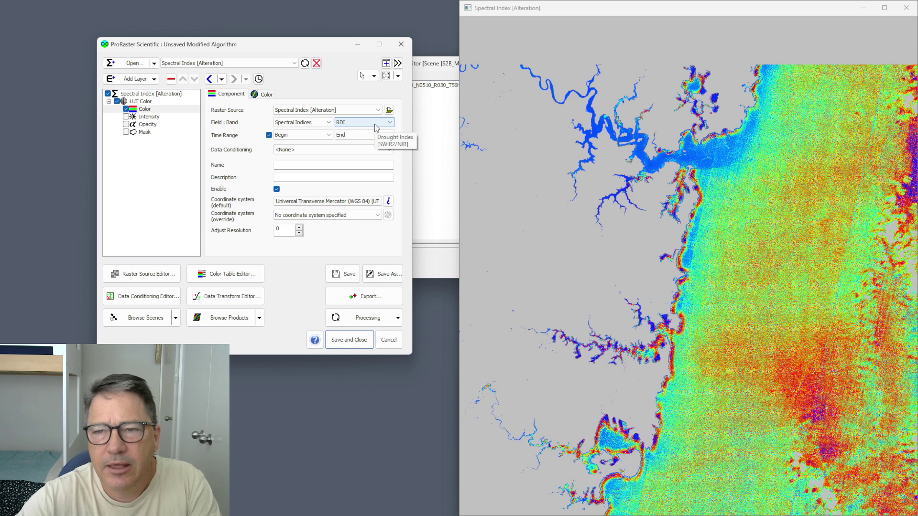
pyautogui.scroll(-1, 375, 125)
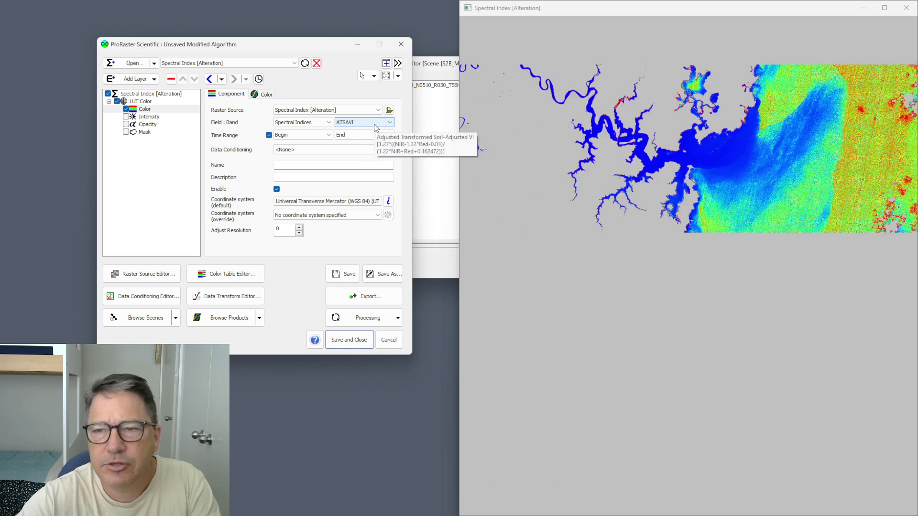
pyautogui.scroll(-1, 374, 124)
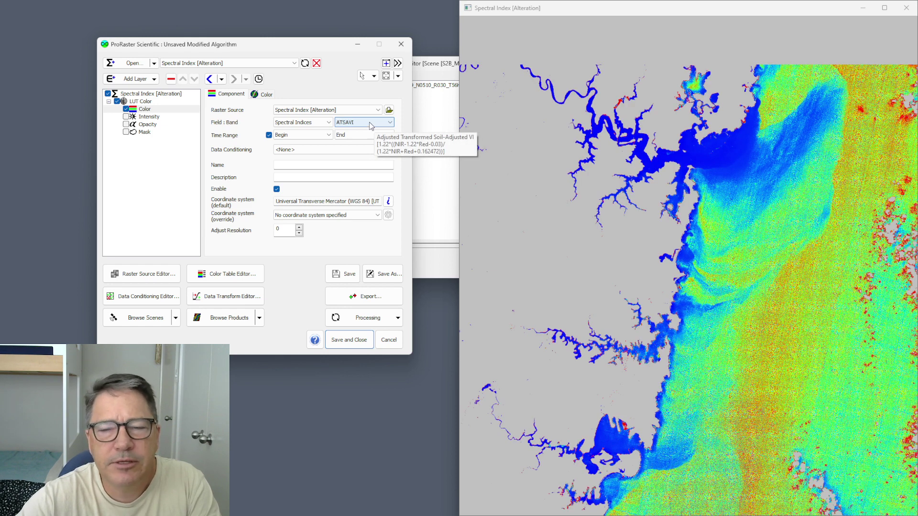
pyautogui.scroll(-1, 368, 125)
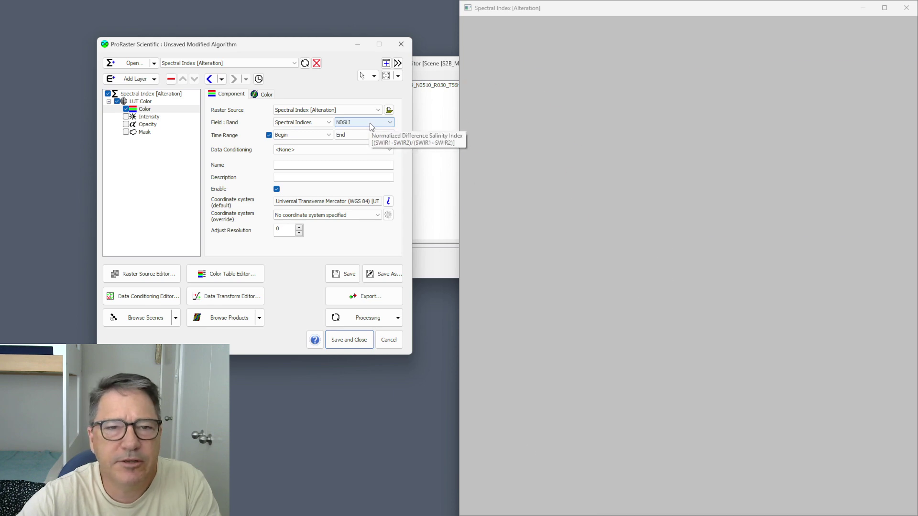
# - Display the IF index in the Color component to examine the plume along the coast
pyautogui.click(369, 124)
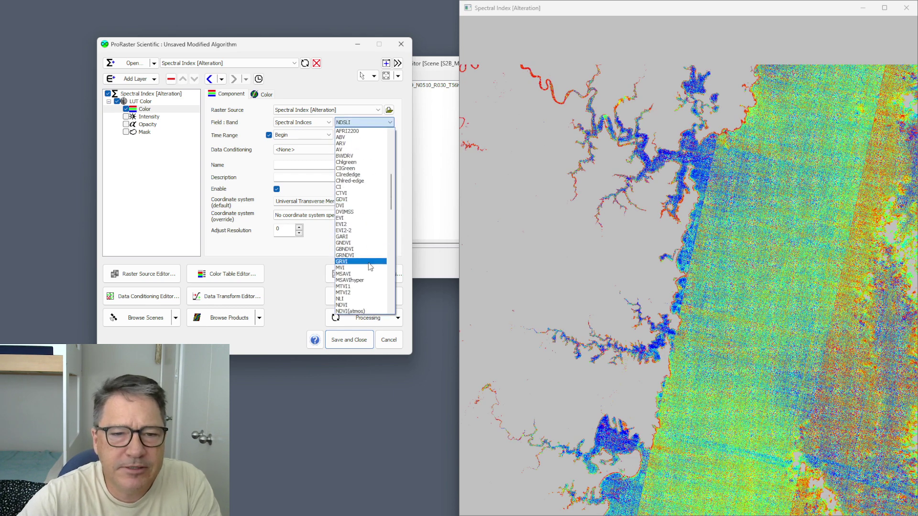
pyautogui.moveTo(392, 190); pyautogui.dragTo(395, 295)
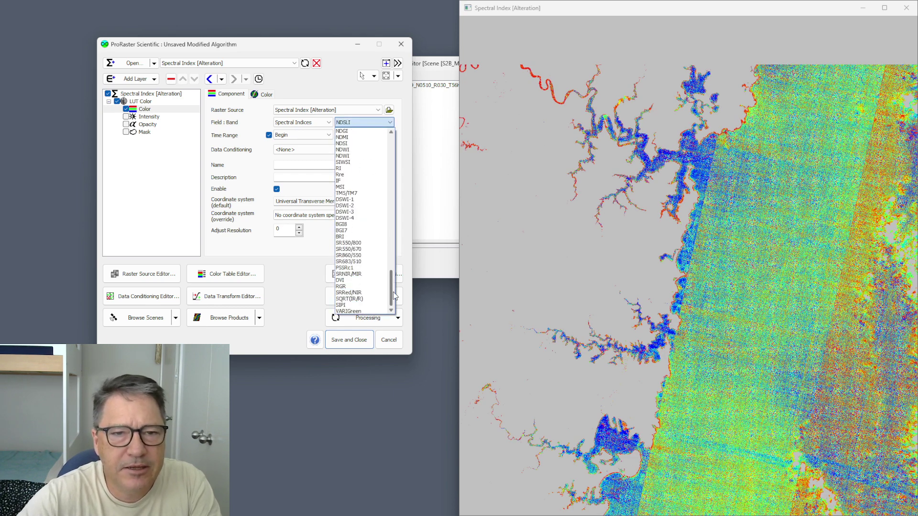
pyautogui.click(355, 181)
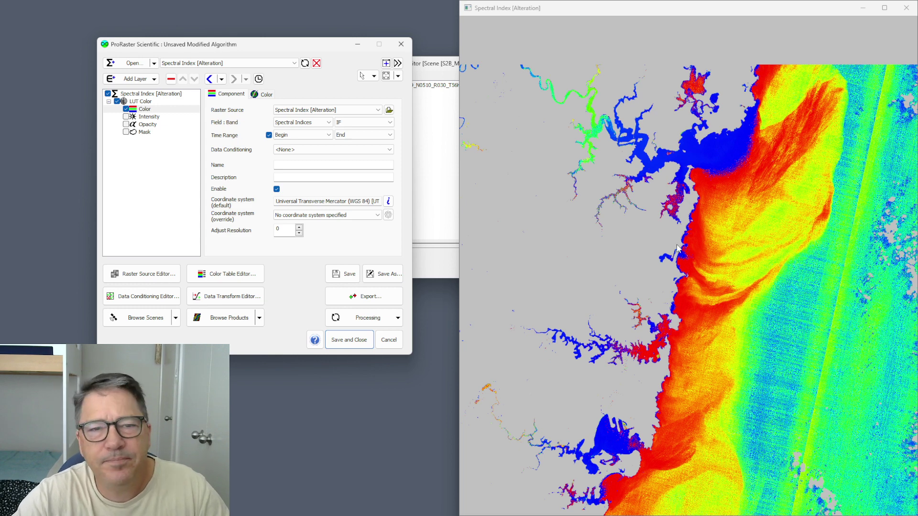
# - Unload the Spectral Index [Alteration] algorithm without saving it, returning to the Natural Color algorithm
pyautogui.moveTo(284, 48); pyautogui.dragTo(223, 117)
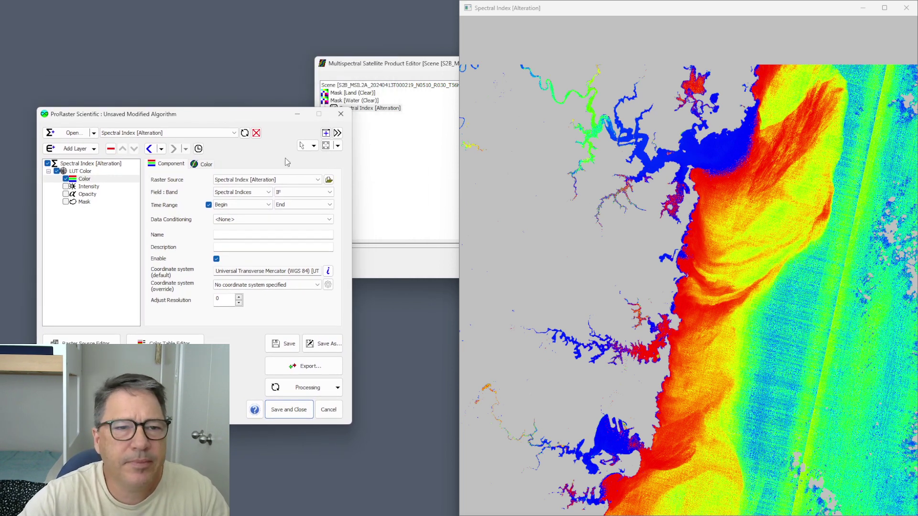
pyautogui.click(256, 133)
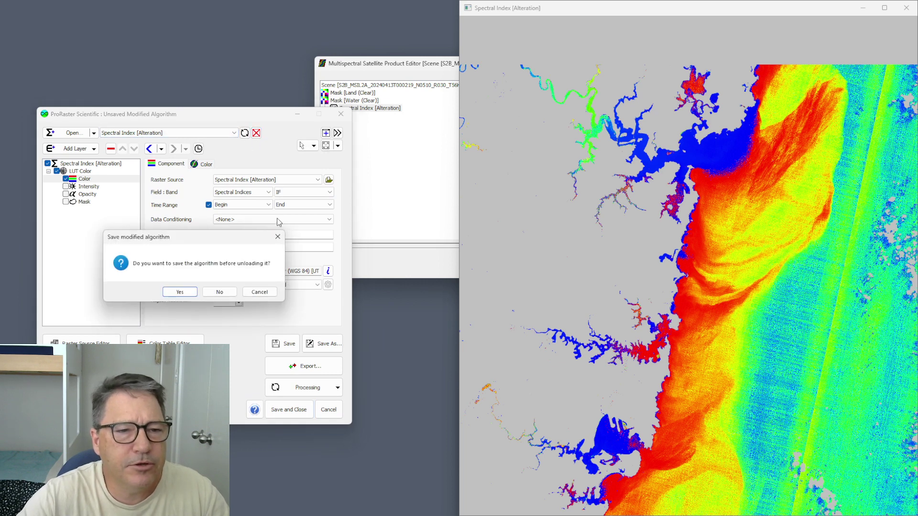
pyautogui.click(220, 292)
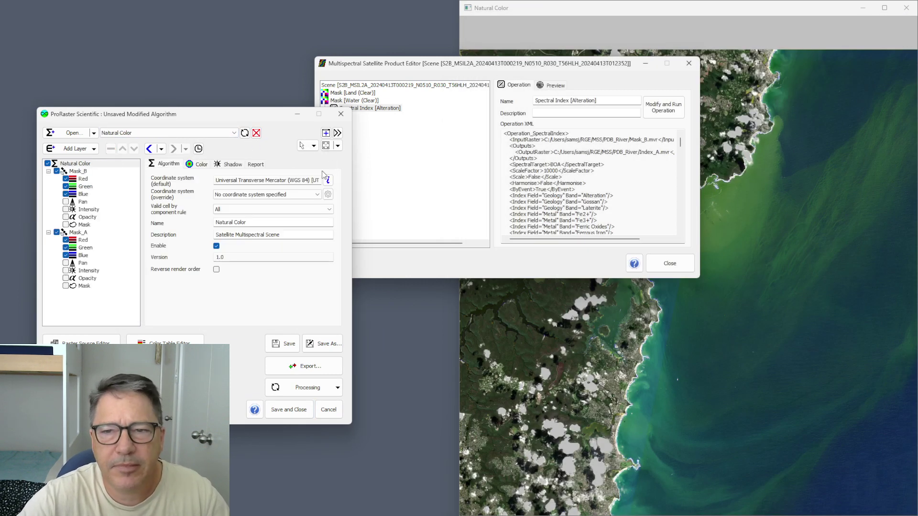
# - Add the Spectral Index [Alteration] product to the Natural Color algorithm as a new layer
pyautogui.moveTo(473, 61); pyautogui.dragTo(436, 43)
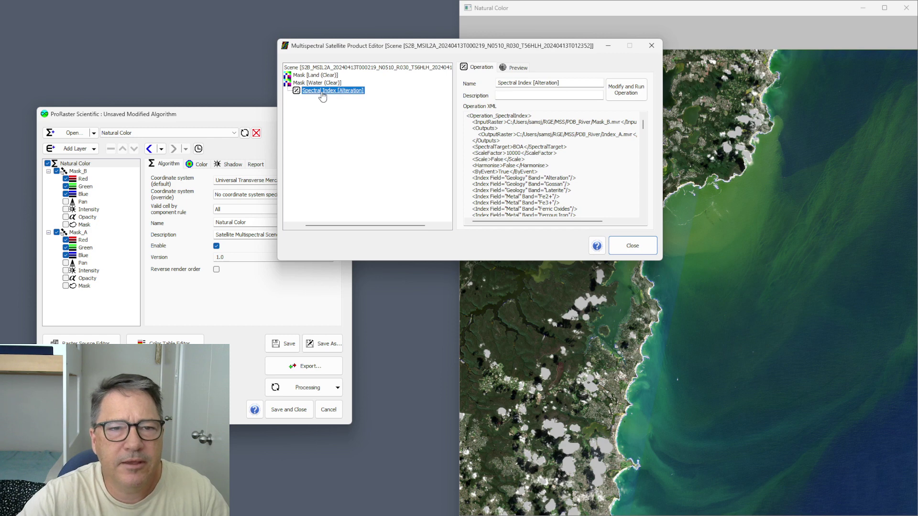
pyautogui.rightClick(325, 94)
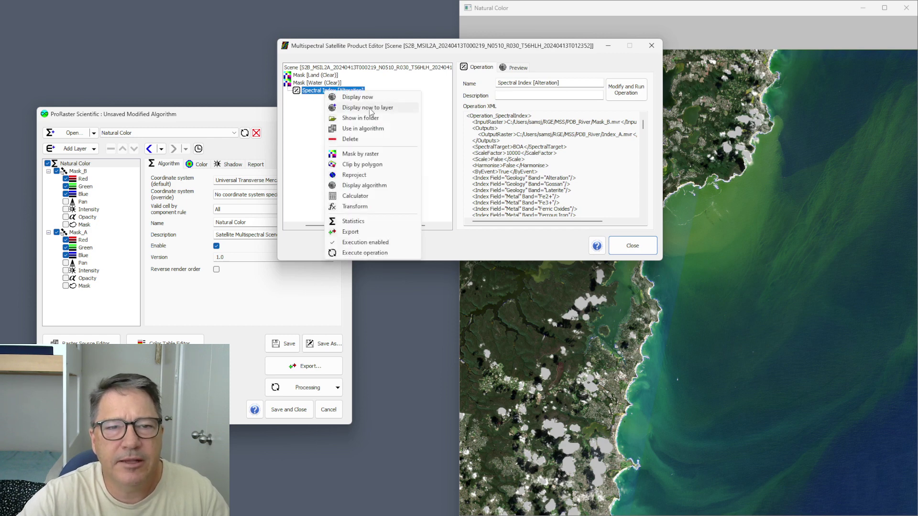
pyautogui.click(368, 110)
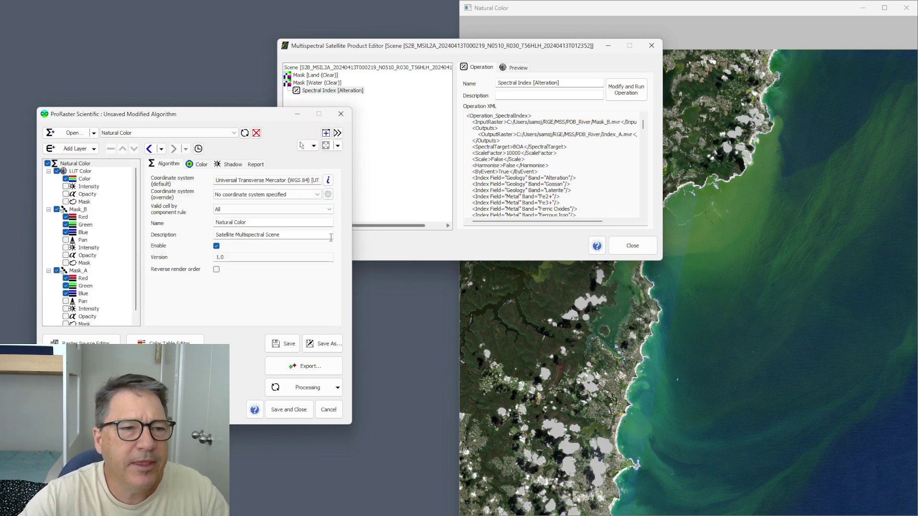
# - Set the band of the new LUT Color layer's Color component to IF
pyautogui.click(80, 180)
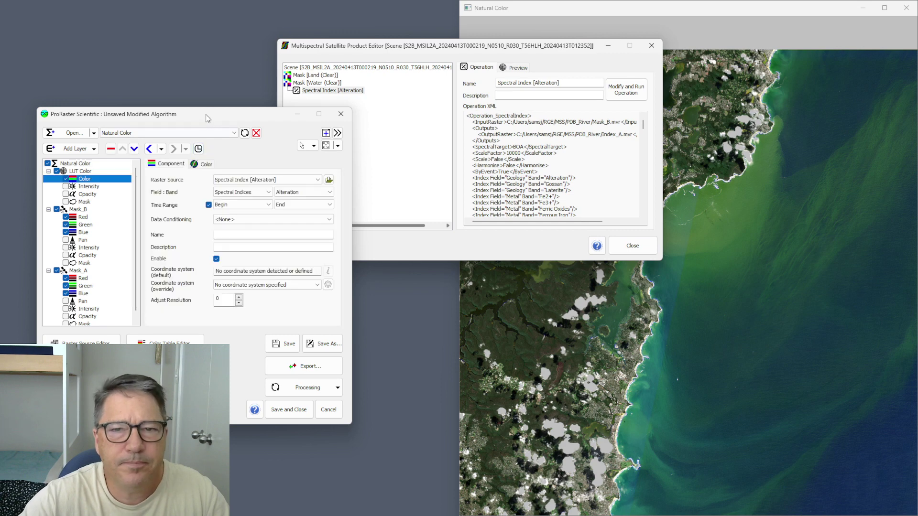
pyautogui.moveTo(205, 114); pyautogui.dragTo(220, 67)
pyautogui.click(318, 145)
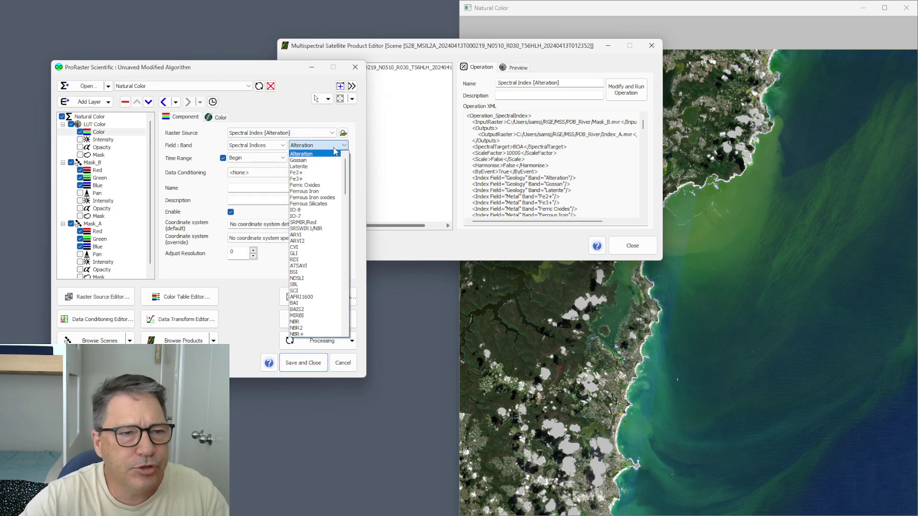
pyautogui.scroll(-12, 318, 225)
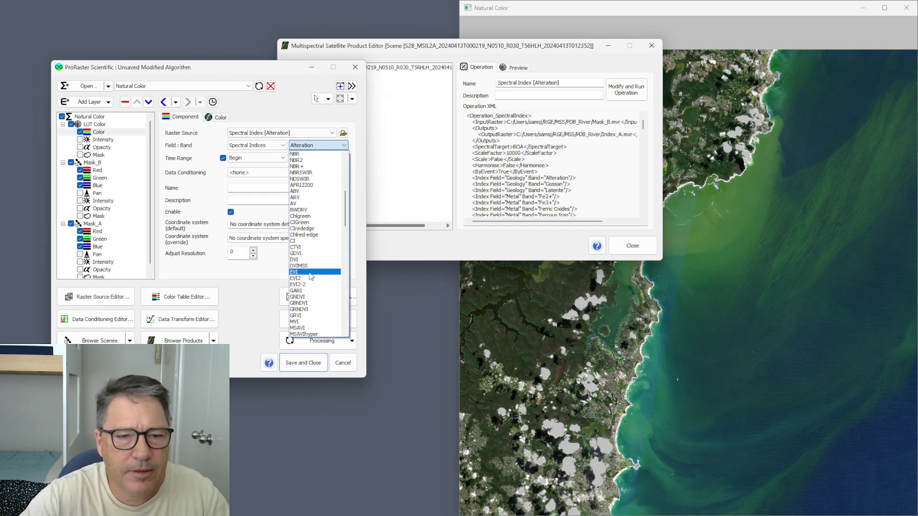
pyautogui.scroll(-10, 318, 267)
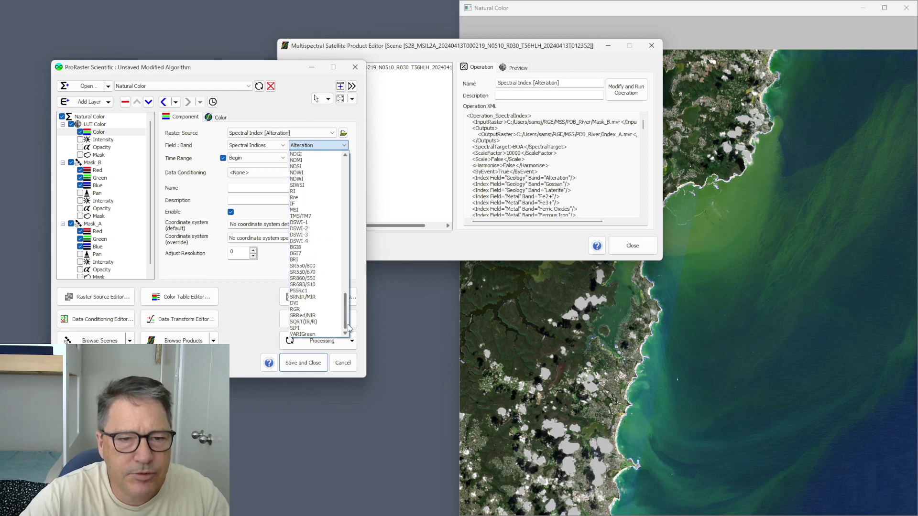
pyautogui.click(306, 204)
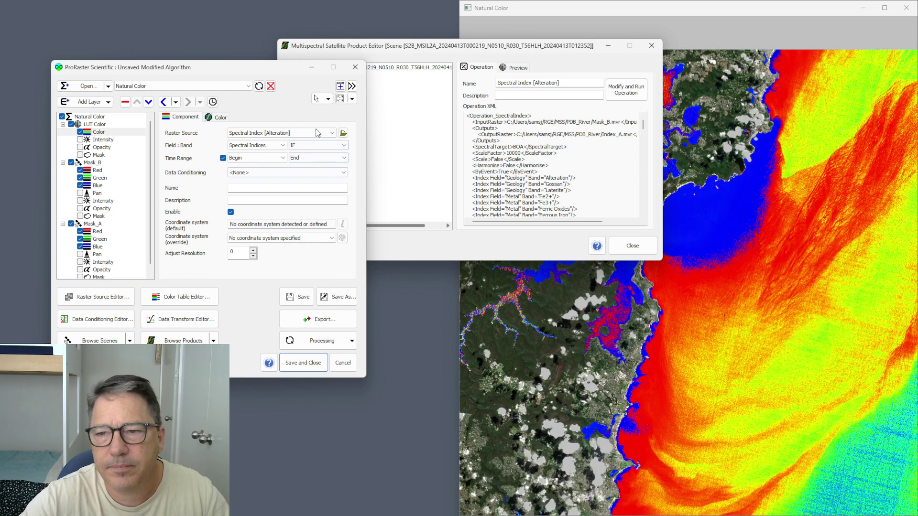
# - Close the Multispectral Satellite Product Editor and select the LUT Color layer's Color component in the algorithm
pyautogui.click(651, 45)
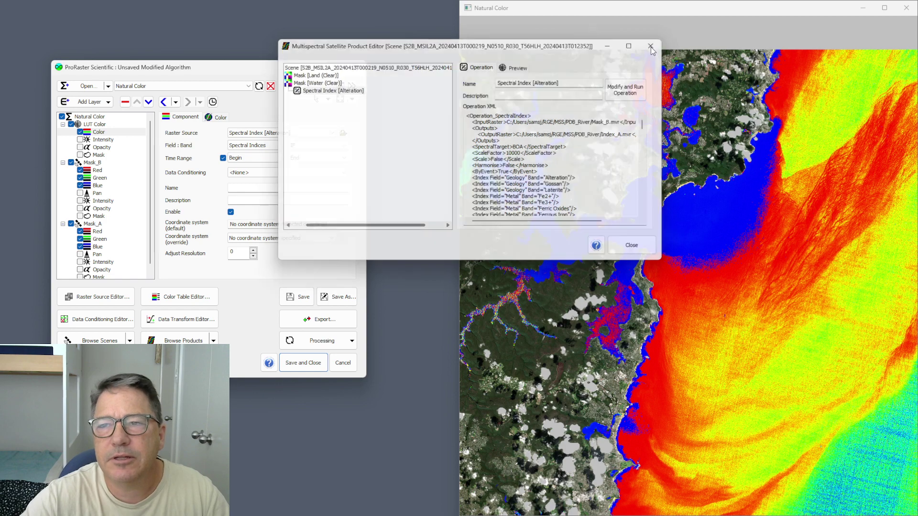
pyautogui.moveTo(262, 64); pyautogui.dragTo(300, 35)
pyautogui.click(143, 105)
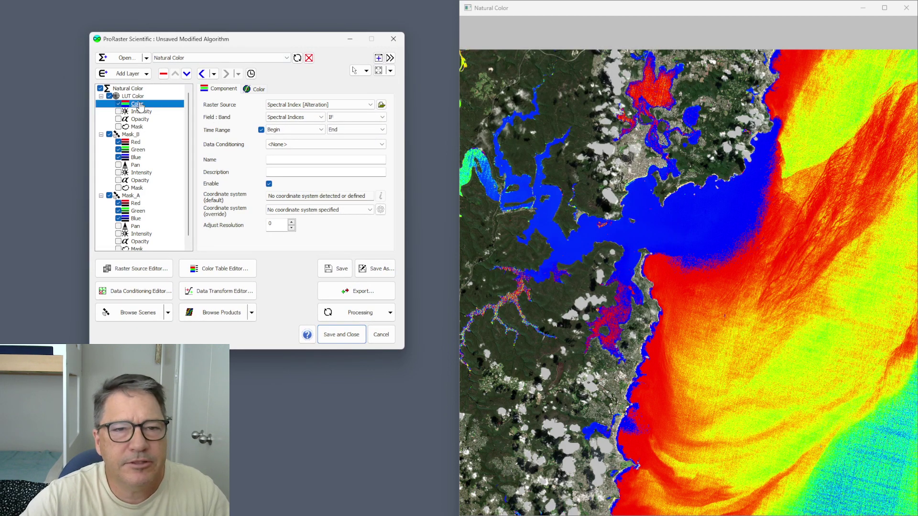
# - Assign the CET-CBD1 color table to the LUT Color layer's Color component and reverse it
pyautogui.click(256, 89)
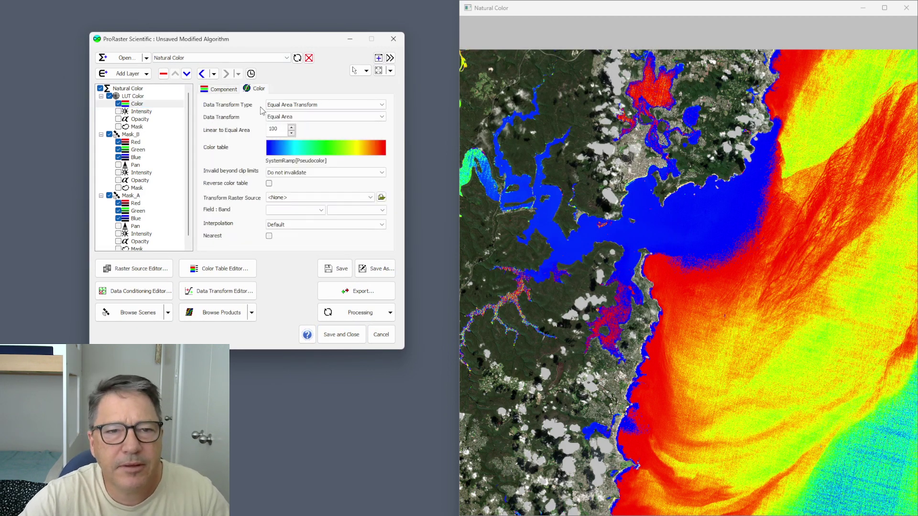
pyautogui.click(332, 147)
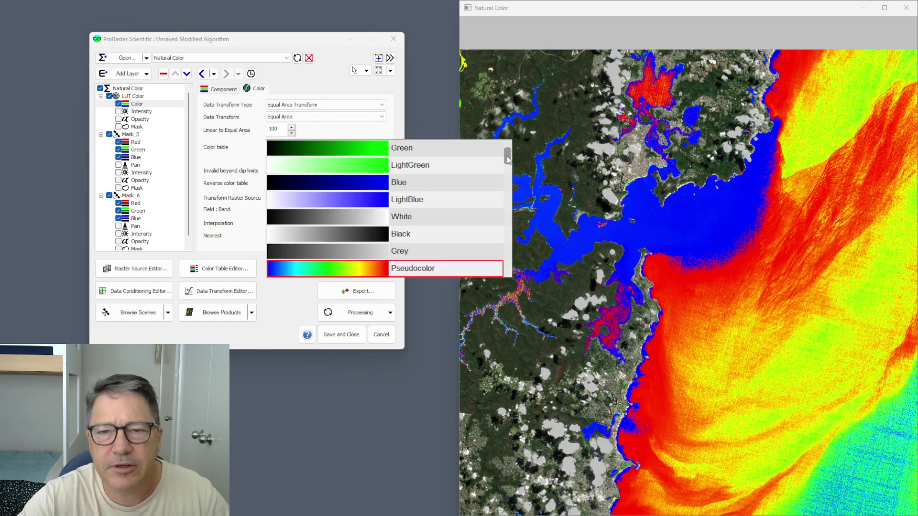
pyautogui.scroll(3, 508, 153)
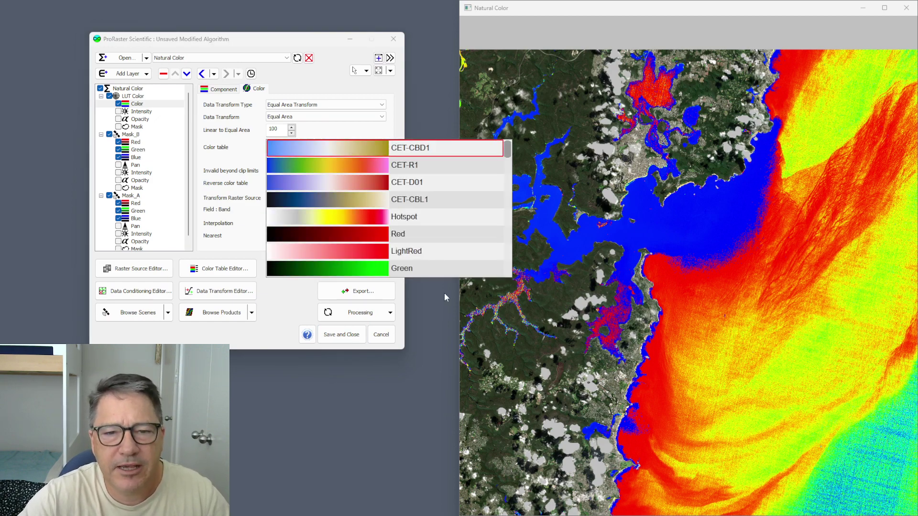
pyautogui.click(337, 150)
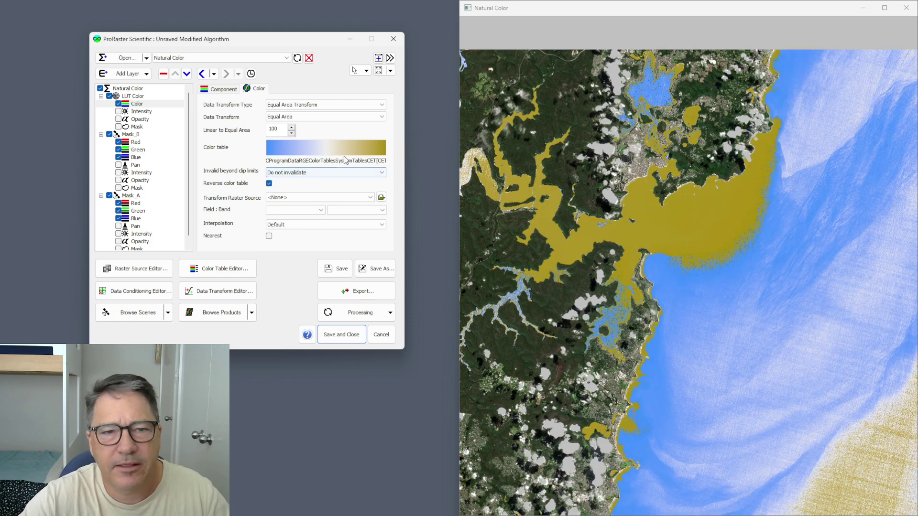
# - Set the component's data transform to Equal Area 5%Q Clip with a Linear to Equal Area value of 50
pyautogui.click(317, 118)
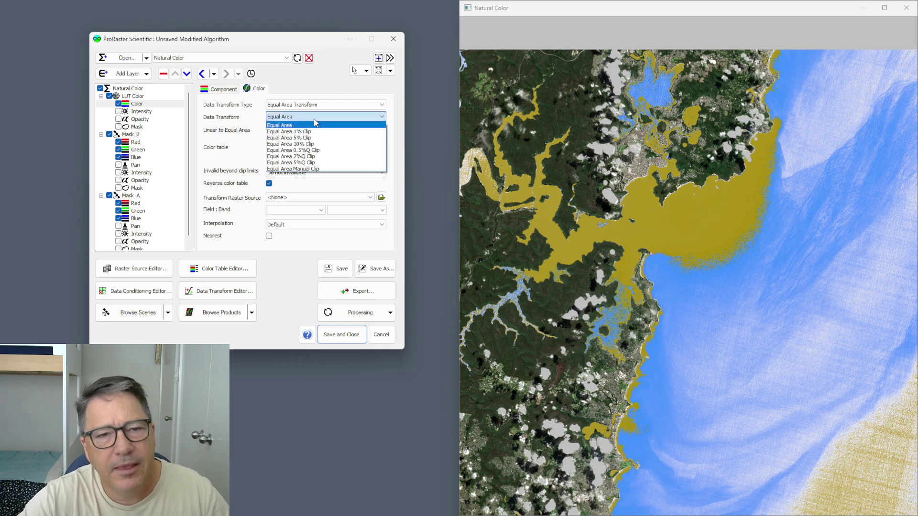
pyautogui.click(315, 163)
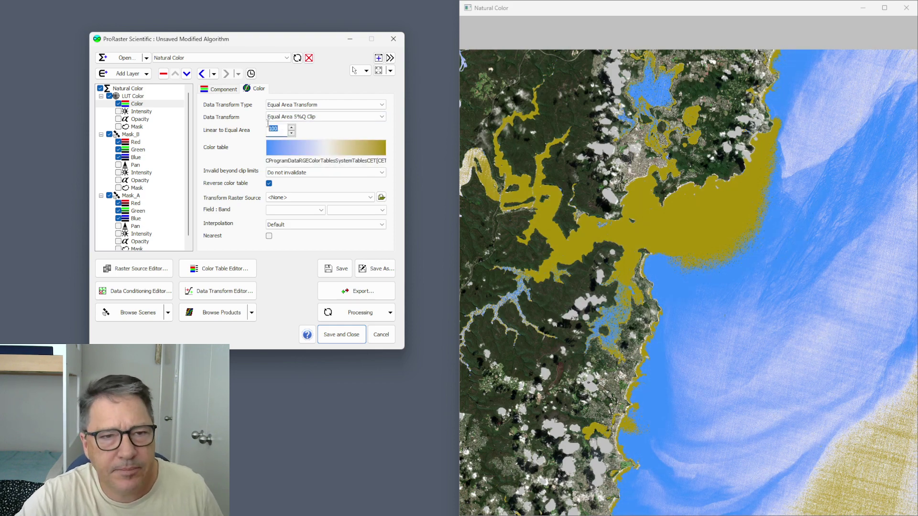
pyautogui.write('50')
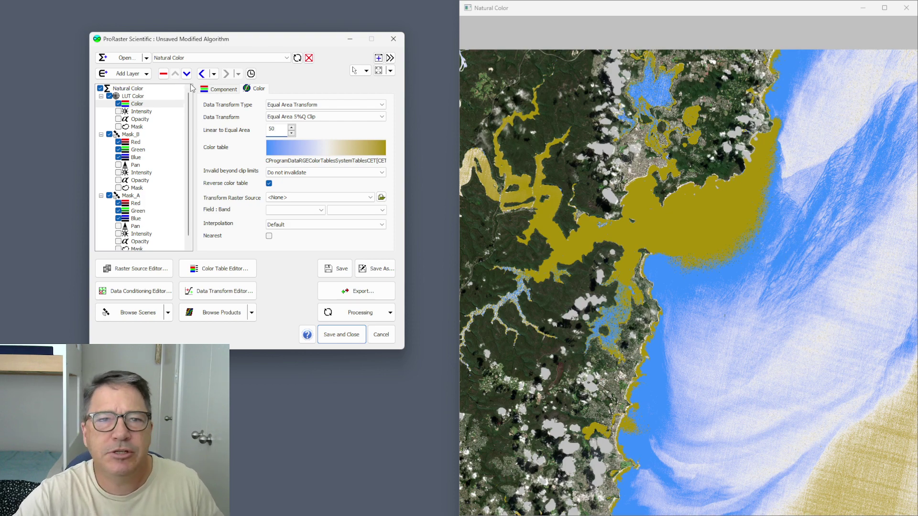
# - Maximize the Natural Color image window to inspect the recolored sediment plume at full size
pyautogui.moveTo(268, 36); pyautogui.dragTo(212, 45)
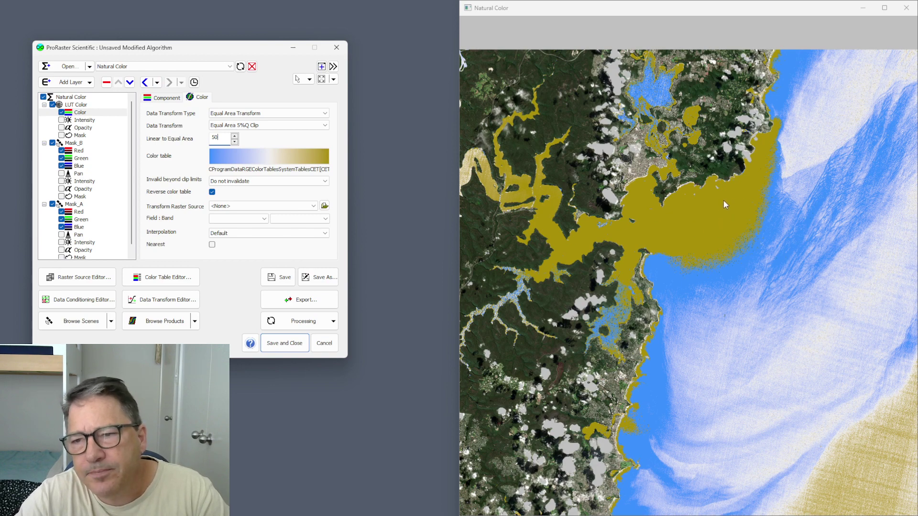
pyautogui.moveTo(747, 444); pyautogui.dragTo(716, 365)
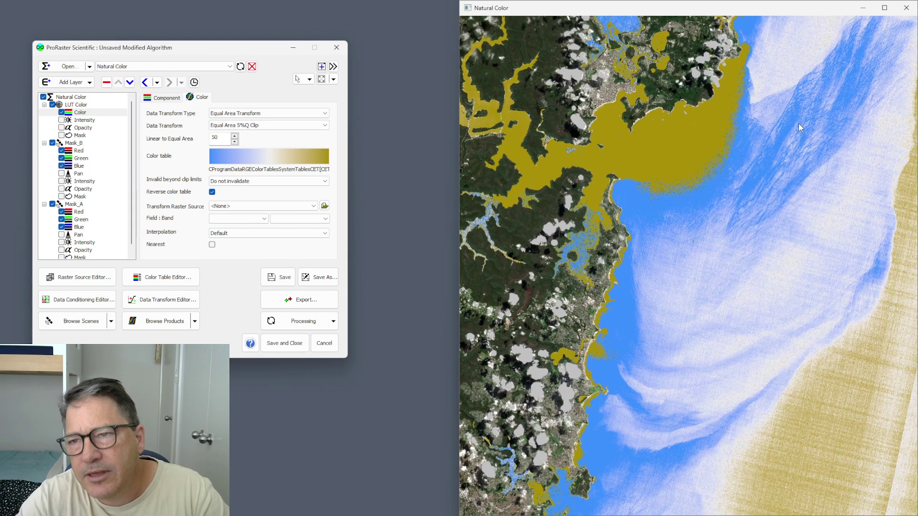
pyautogui.moveTo(685, 225); pyautogui.dragTo(730, 274)
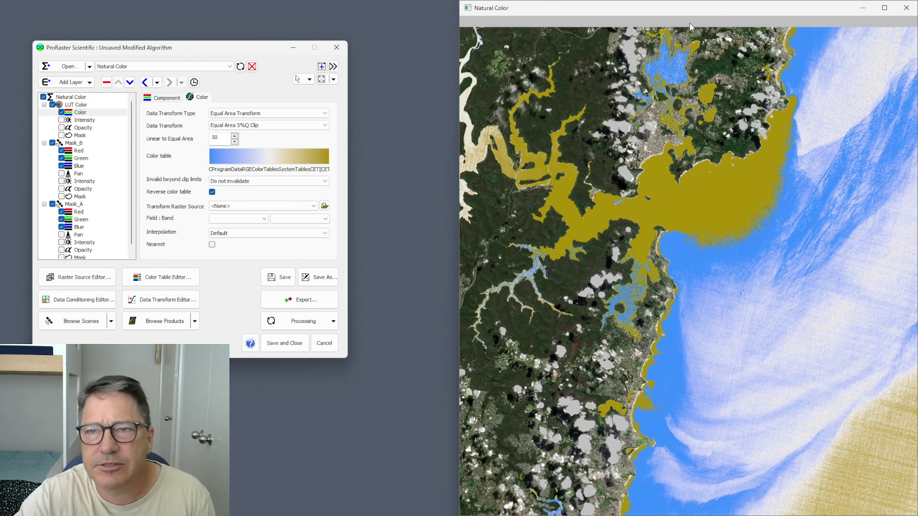
pyautogui.moveTo(690, 23); pyautogui.dragTo(425, 31)
pyautogui.doubleClick(426, 31)
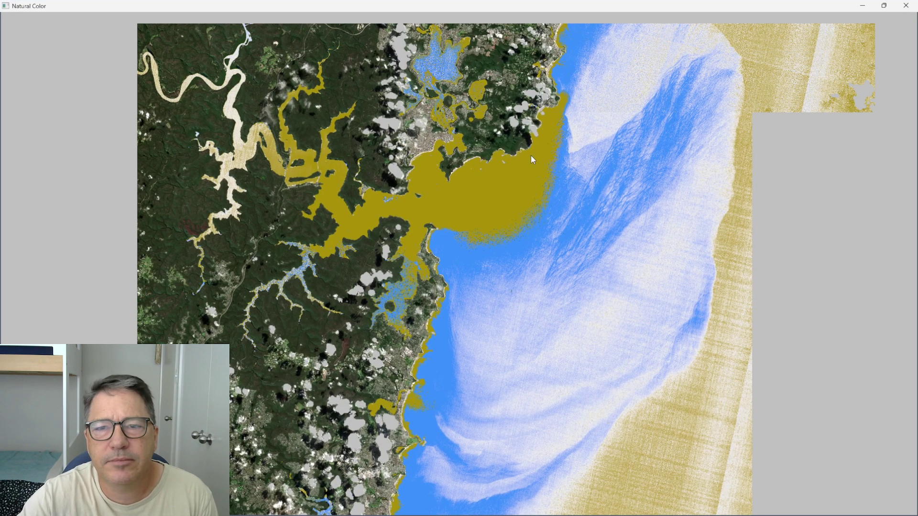
# - Examine the water index coloring at the flooded river mouth and southward along the coastline
pyautogui.scroll(4, 440, 228)
pyautogui.moveTo(441, 225); pyautogui.dragTo(458, 365)
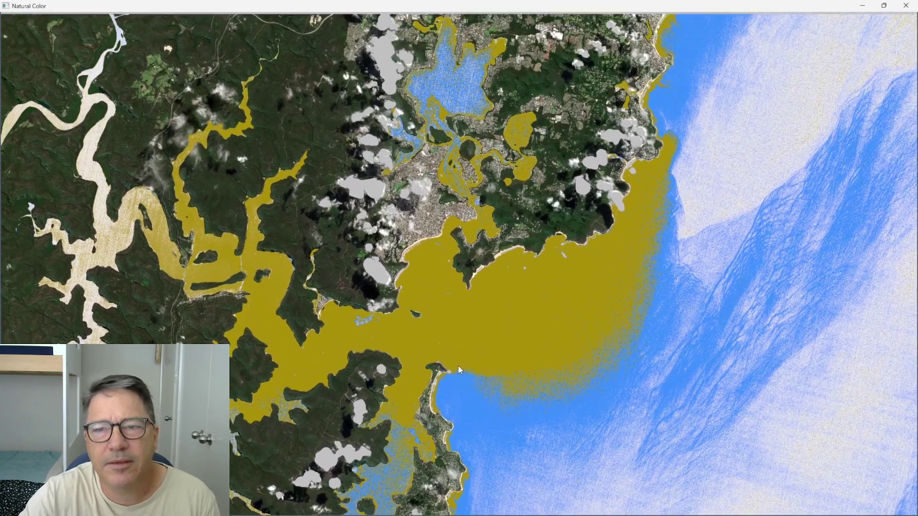
pyautogui.moveTo(431, 274); pyautogui.dragTo(438, 290)
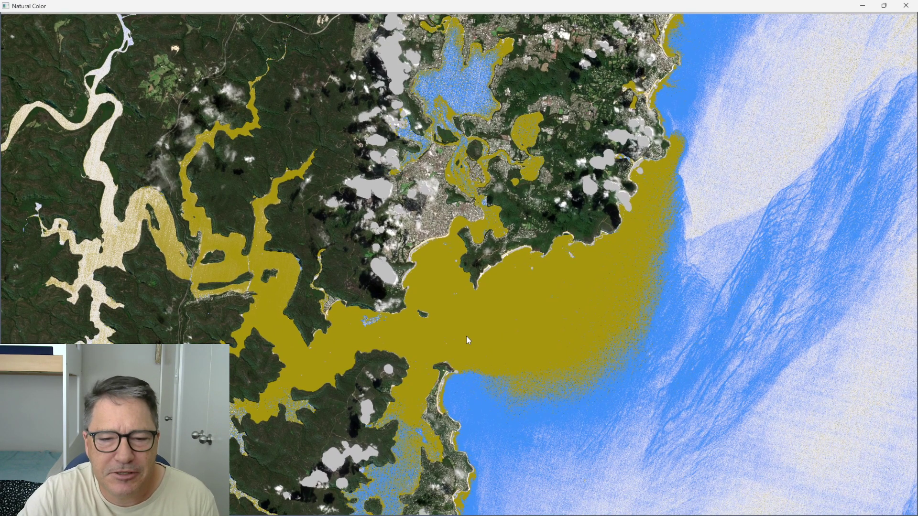
pyautogui.moveTo(467, 339); pyautogui.dragTo(457, 218)
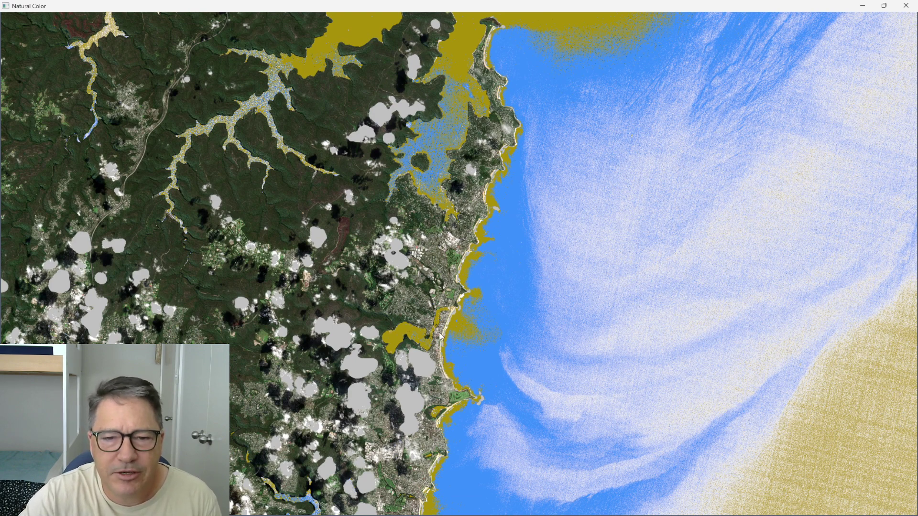
pyautogui.moveTo(453, 328); pyautogui.dragTo(457, 285)
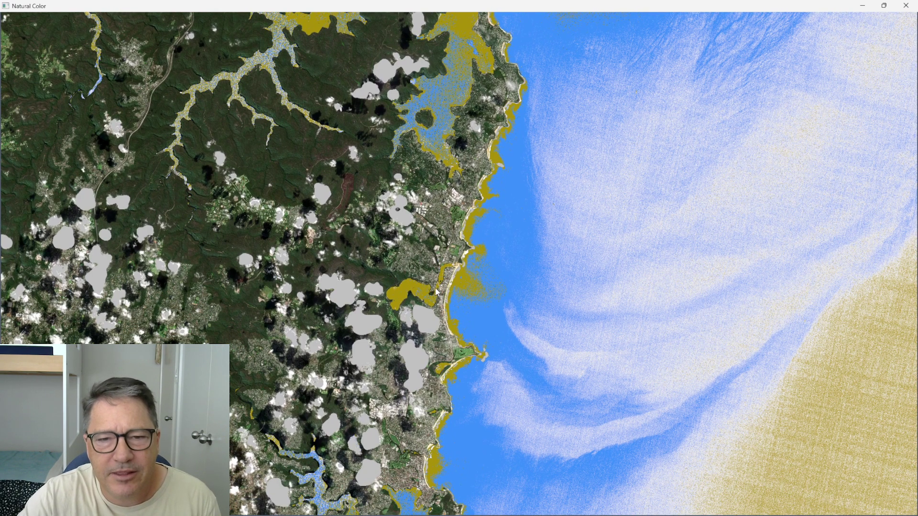
pyautogui.moveTo(467, 365); pyautogui.dragTo(466, 241)
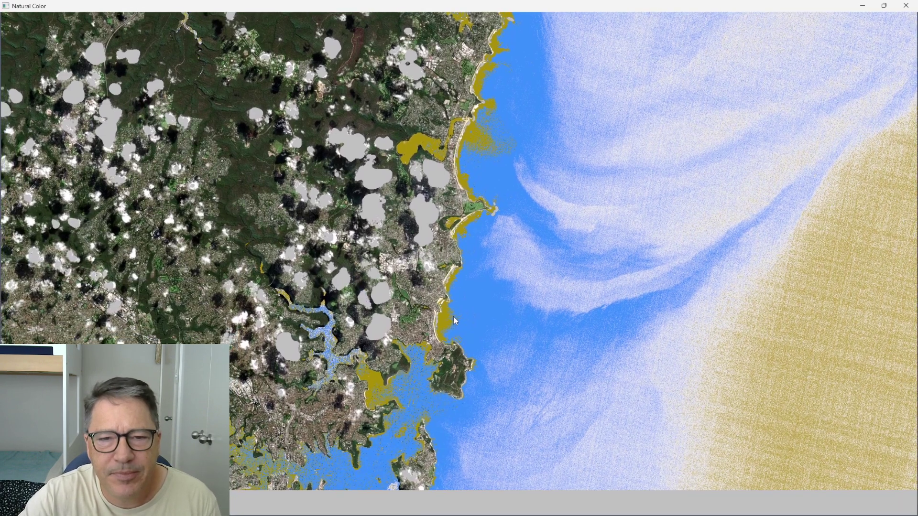
pyautogui.moveTo(453, 316); pyautogui.dragTo(471, 275)
pyautogui.moveTo(438, 353); pyautogui.dragTo(489, 253)
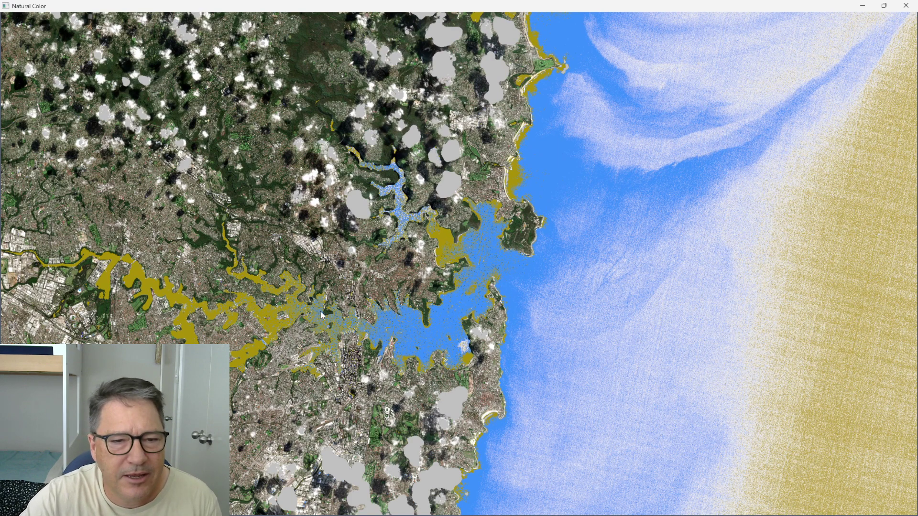
# - Examine the water coloring in the southern harbour and the bay beside the airport, then compare it with the river mouth plume
pyautogui.moveTo(192, 312); pyautogui.dragTo(305, 297)
pyautogui.scroll(2, 253, 312)
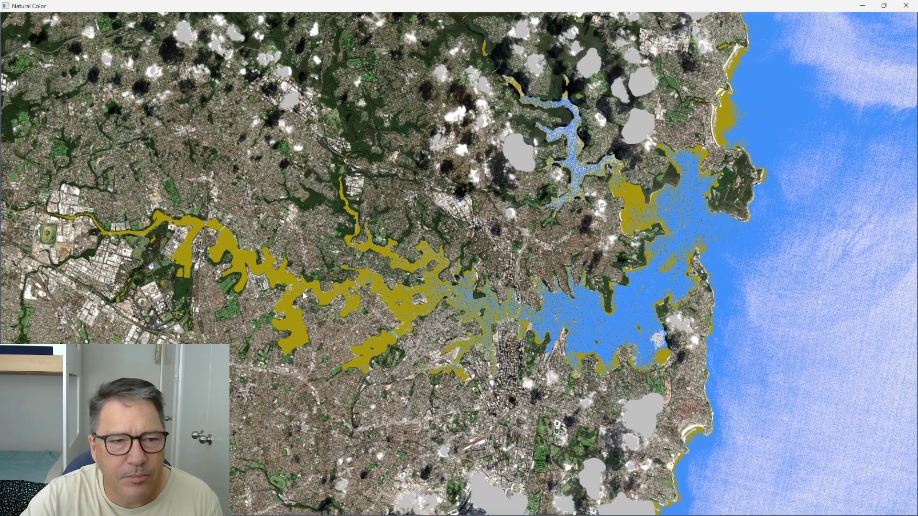
pyautogui.moveTo(557, 317); pyautogui.dragTo(502, 130)
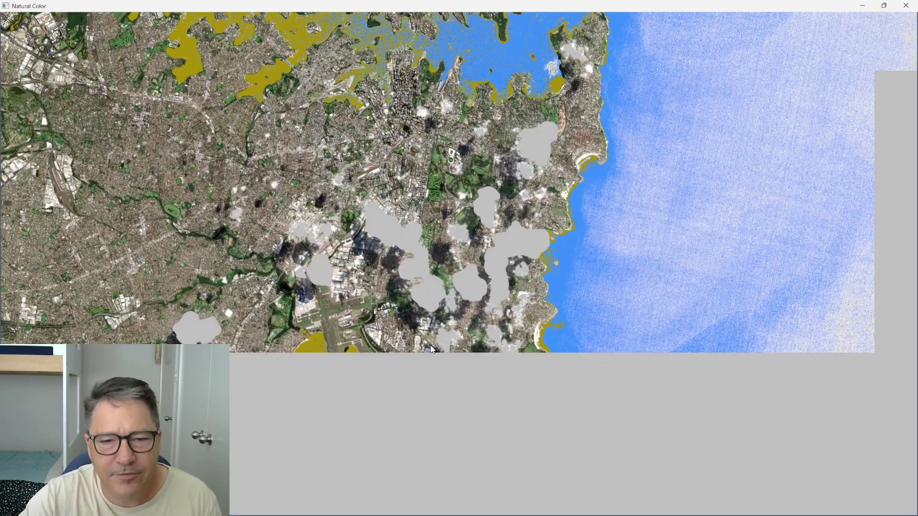
pyautogui.moveTo(396, 352); pyautogui.dragTo(387, 267)
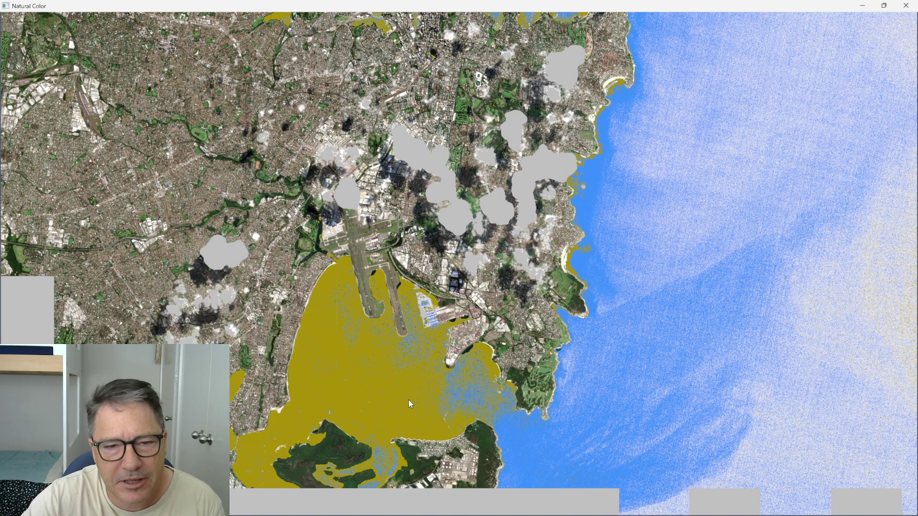
pyautogui.moveTo(408, 400); pyautogui.dragTo(491, 268)
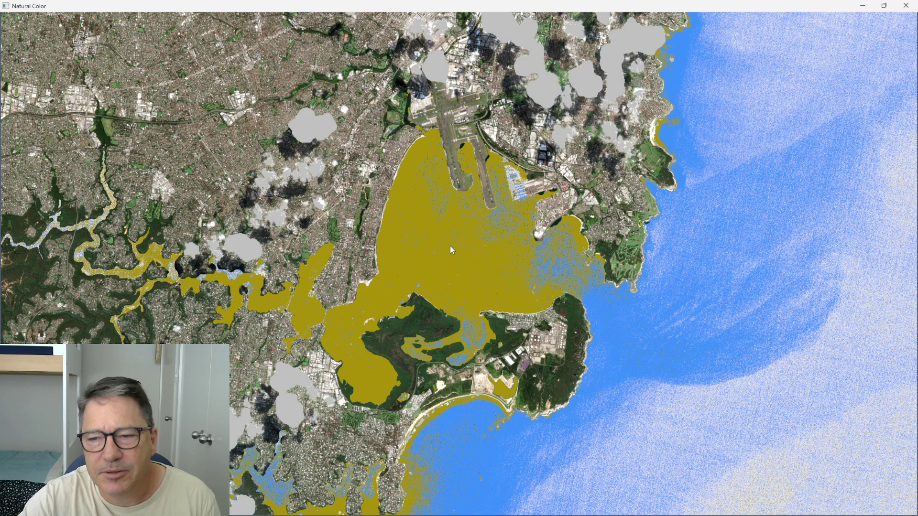
pyautogui.scroll(-5, 451, 245)
pyautogui.moveTo(451, 245); pyautogui.dragTo(440, 340)
pyautogui.moveTo(460, 159); pyautogui.dragTo(432, 397)
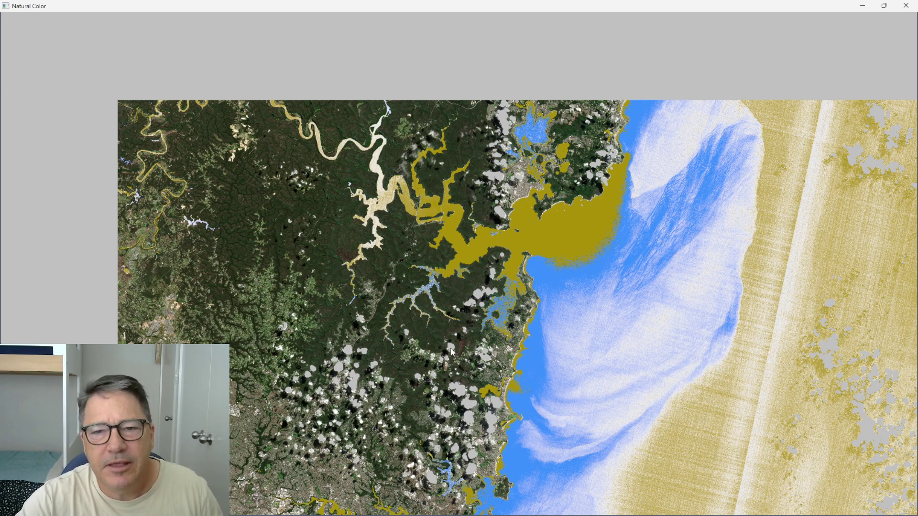
pyautogui.scroll(1, 491, 329)
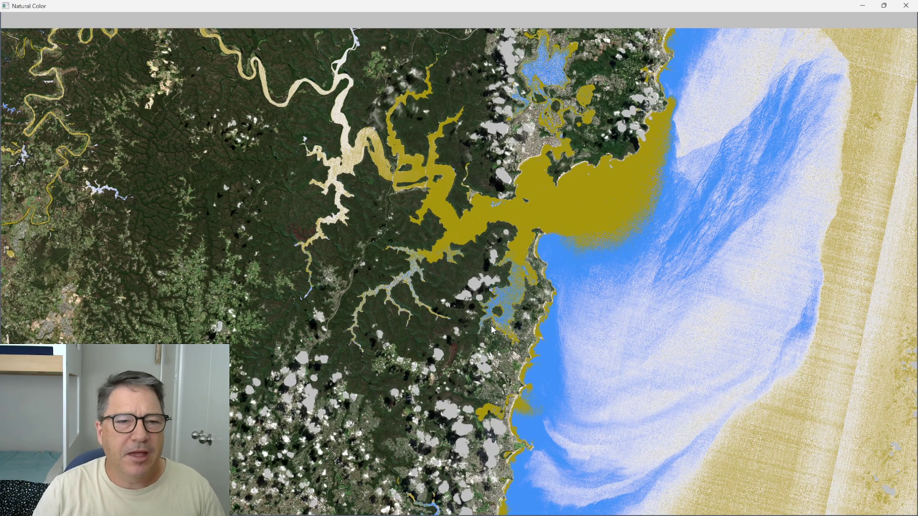